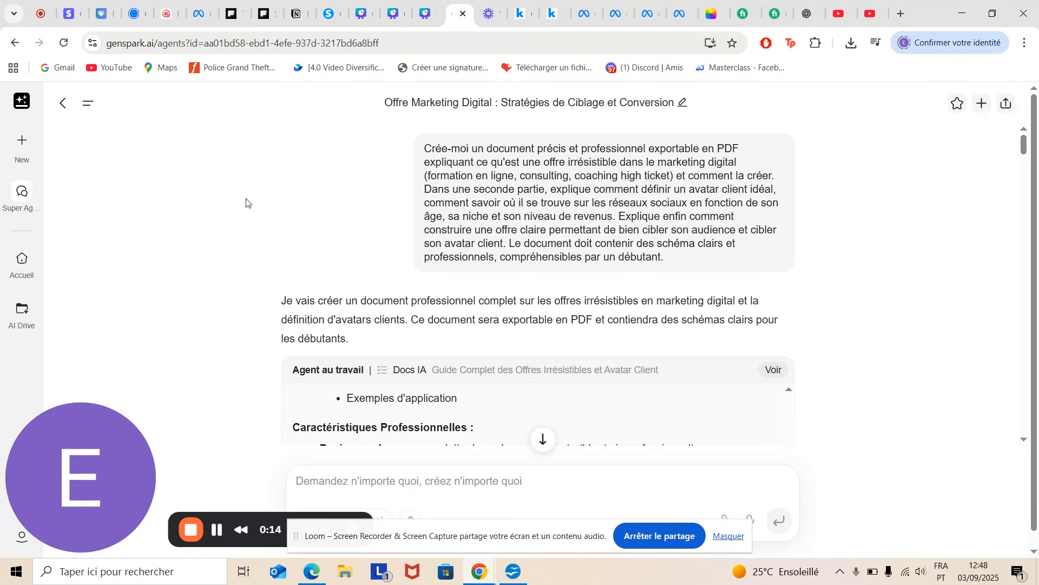
# - Leave the open agent conversation and open the Genspark home page
pyautogui.click(23, 265)
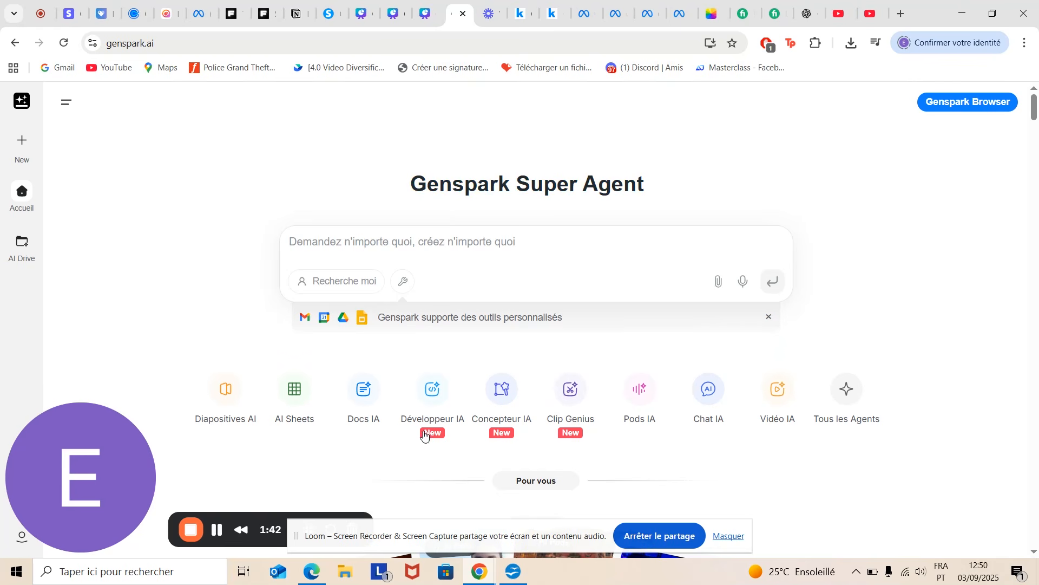
pyautogui.moveTo(431, 395)
# - Switch to the ChatGPT conversation and review the niche table and the "Offres concrètes & avatars" section
pyautogui.click(805, 11)
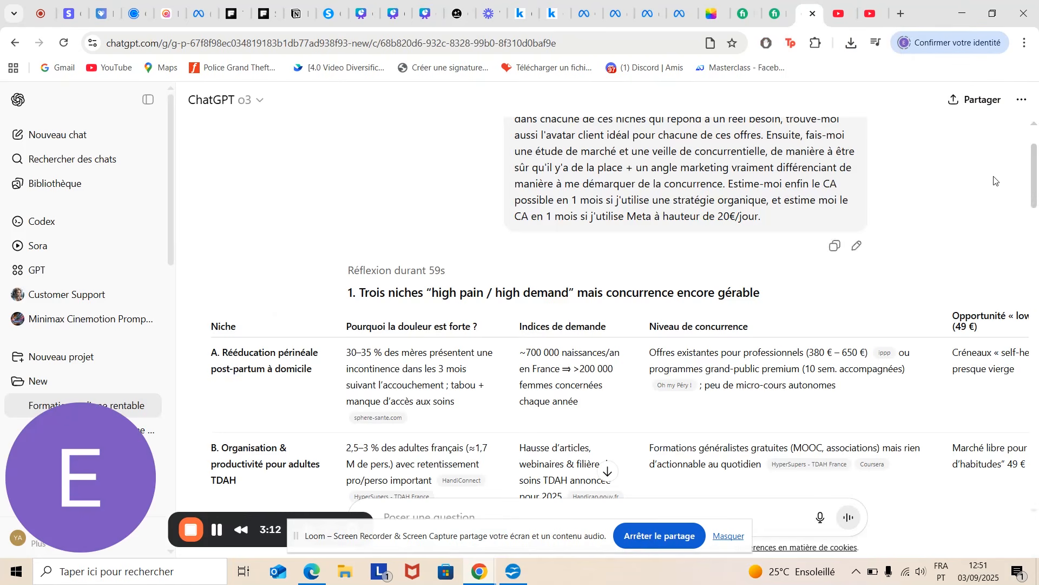
pyautogui.moveTo(1036, 195)
pyautogui.mouseDown()
pyautogui.moveTo(1037, 169)
pyautogui.moveTo(1037, 214)
pyautogui.mouseUp()
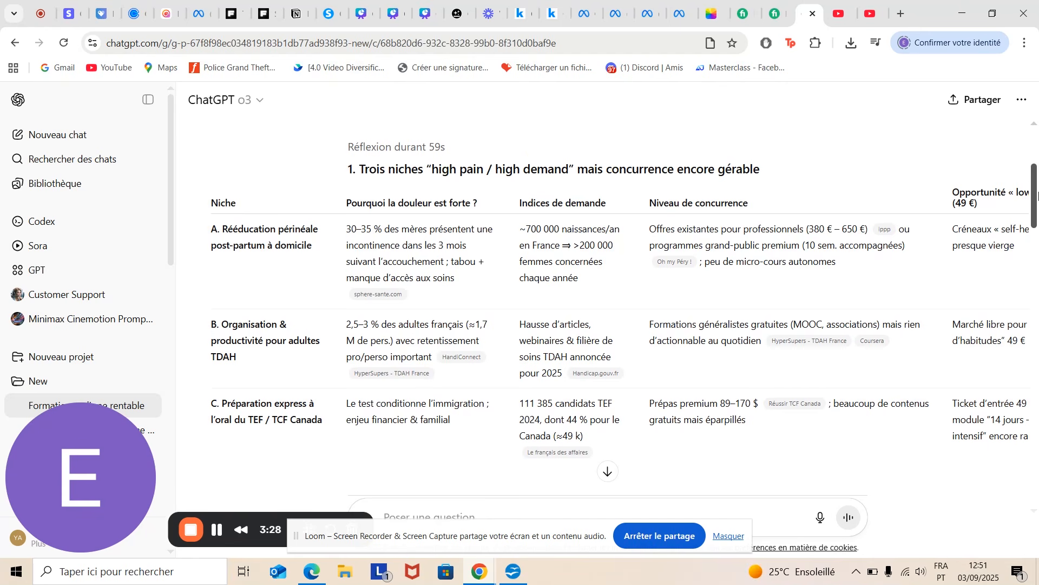
pyautogui.moveTo(1034, 208); pyautogui.dragTo(1035, 234)
pyautogui.moveTo(1032, 250)
pyautogui.mouseDown()
pyautogui.moveTo(1032, 295)
pyautogui.moveTo(1035, 258)
pyautogui.mouseUp()
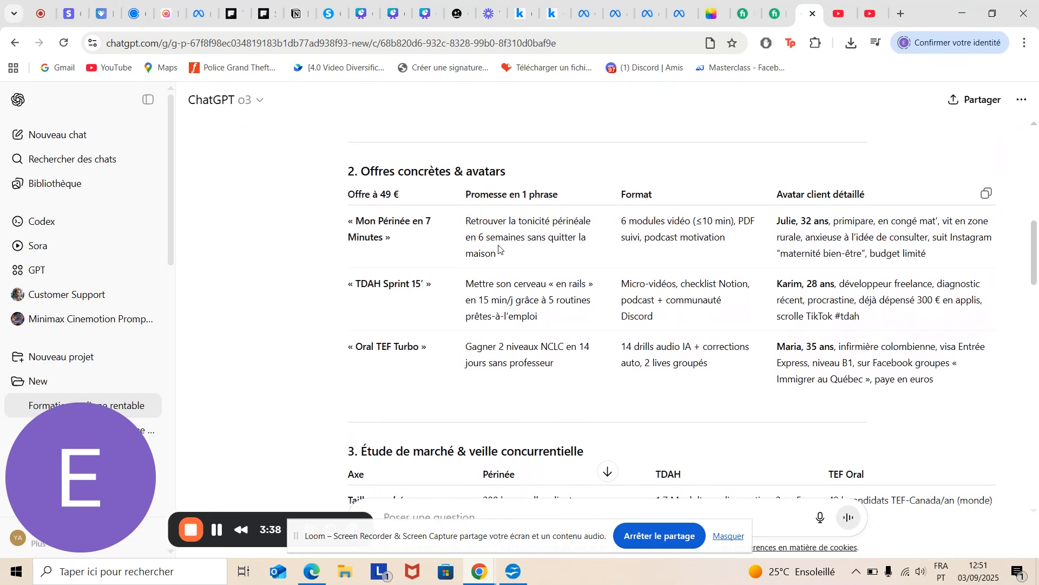
# - Copy the one-sentence promise of the "Mon Périnée en 7 Minutes" offer and return to the niche table
pyautogui.moveTo(469, 222); pyautogui.dragTo(495, 238)
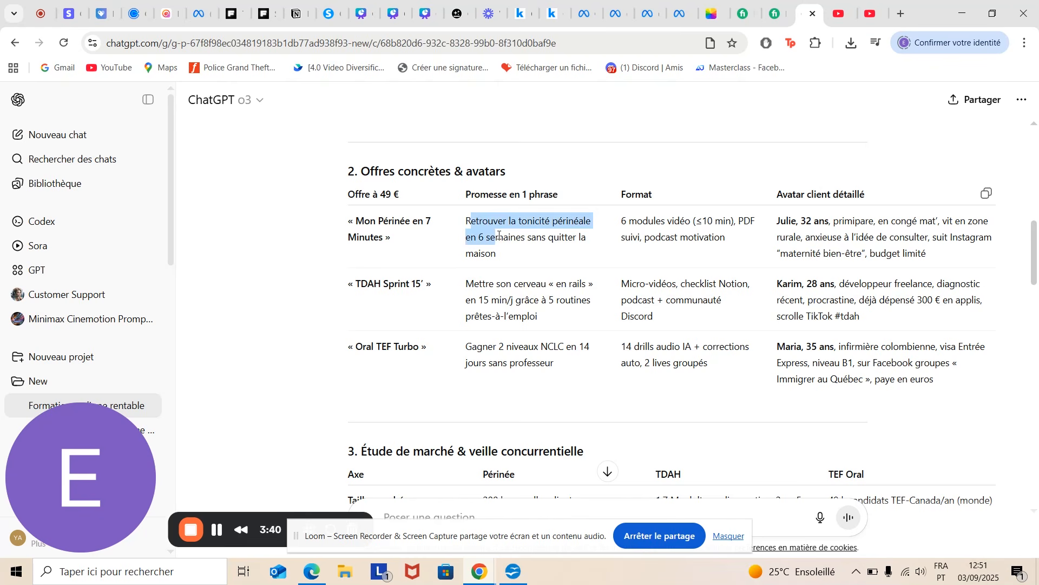
pyautogui.click(470, 220)
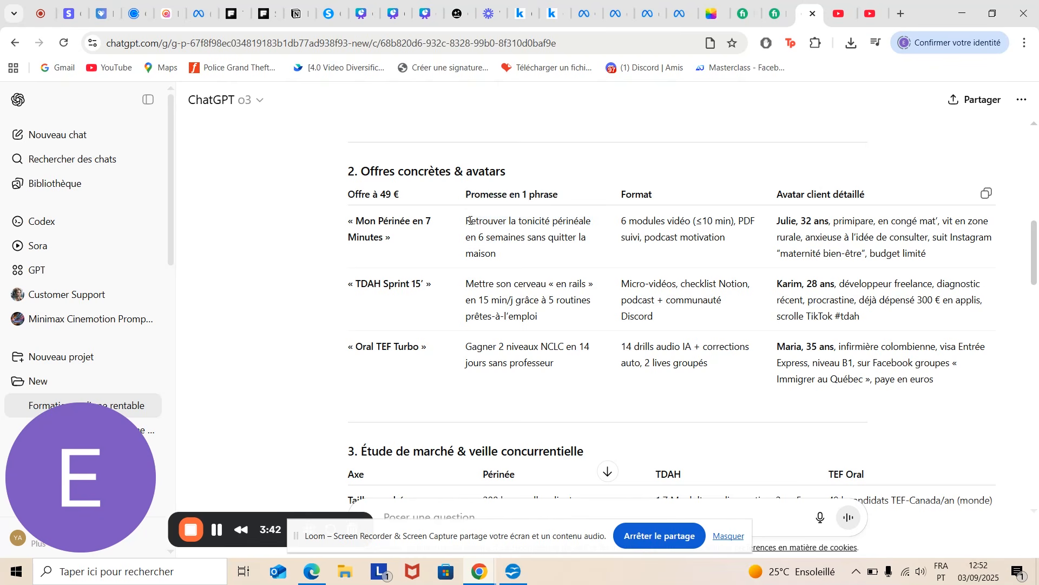
pyautogui.moveTo(471, 221); pyautogui.dragTo(520, 259)
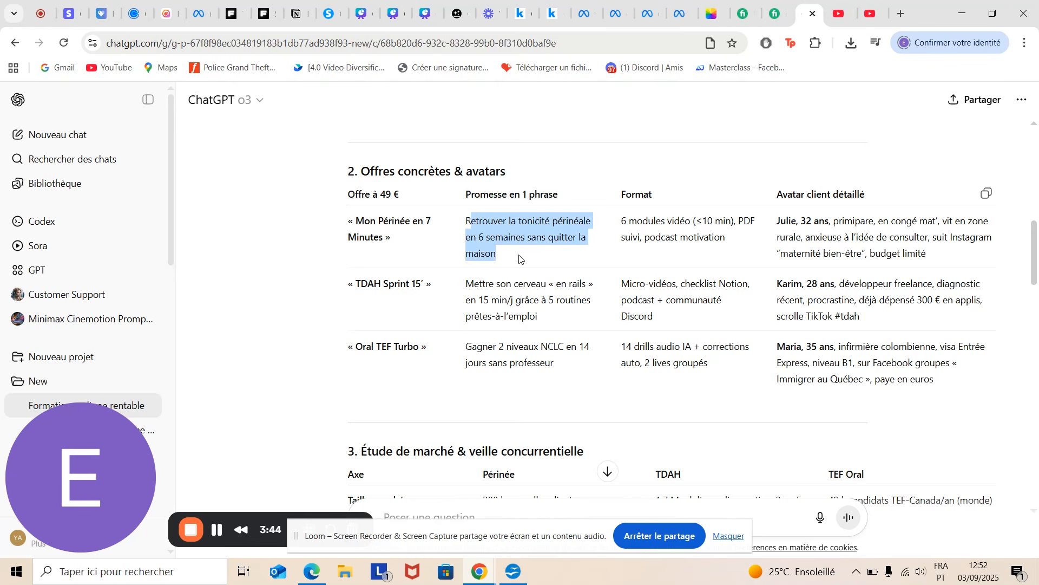
pyautogui.doubleClick(468, 222)
pyautogui.moveTo(469, 222); pyautogui.dragTo(515, 261)
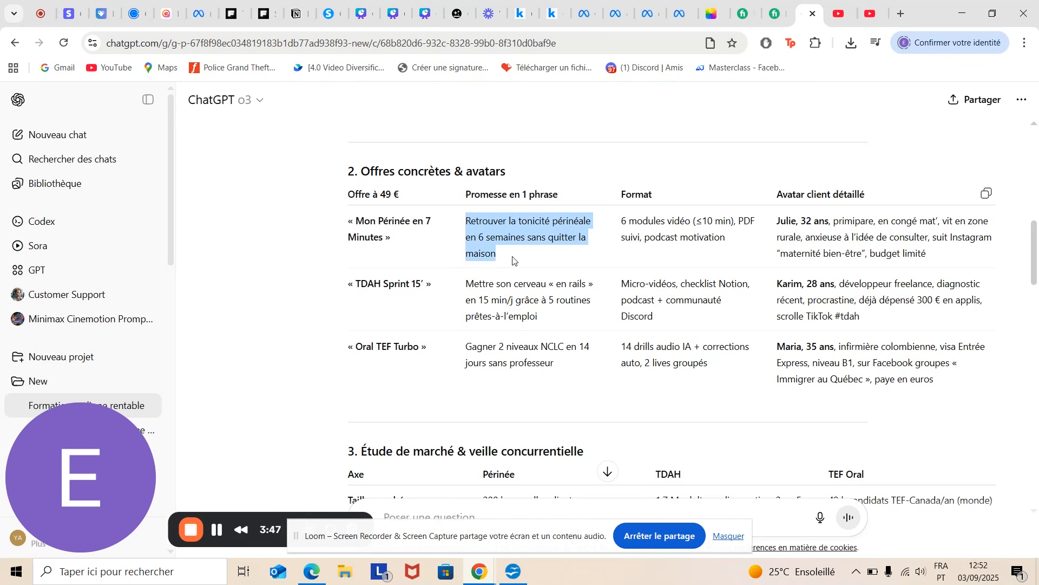
pyautogui.rightClick(490, 233)
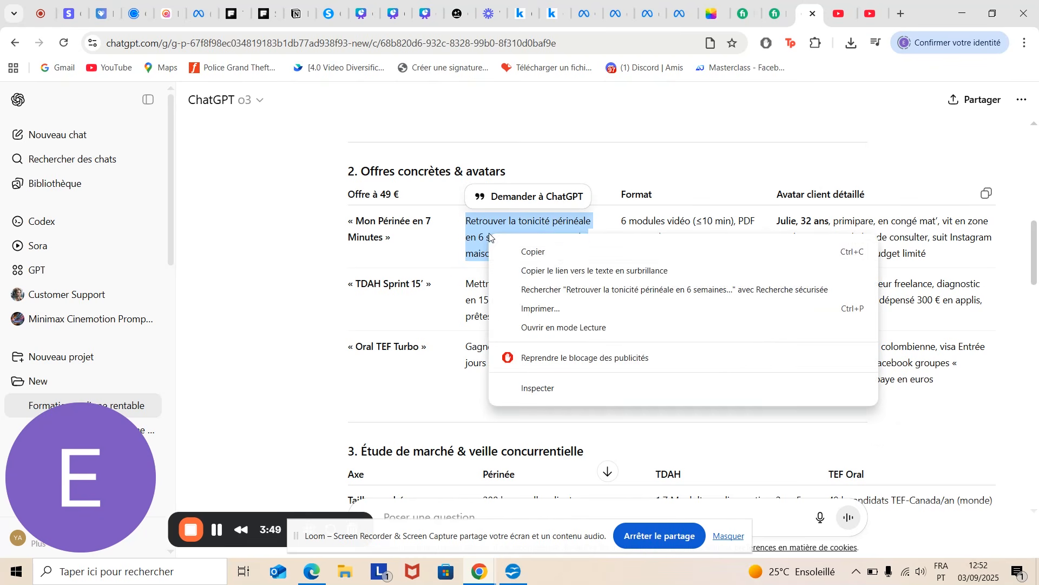
pyautogui.click(553, 259)
pyautogui.moveTo(1037, 262); pyautogui.dragTo(1038, 190)
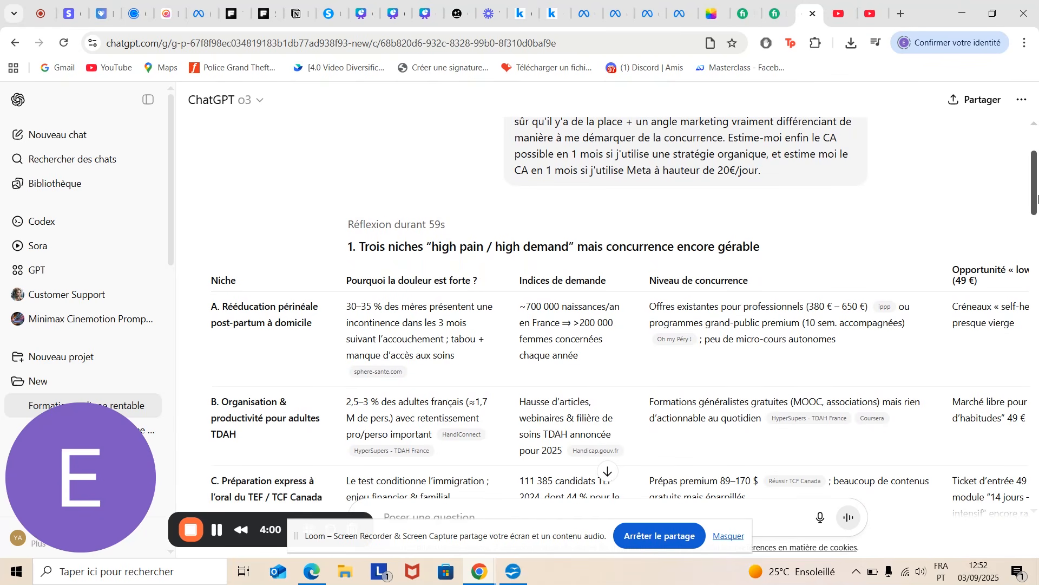
pyautogui.moveTo(1038, 198); pyautogui.dragTo(1037, 202)
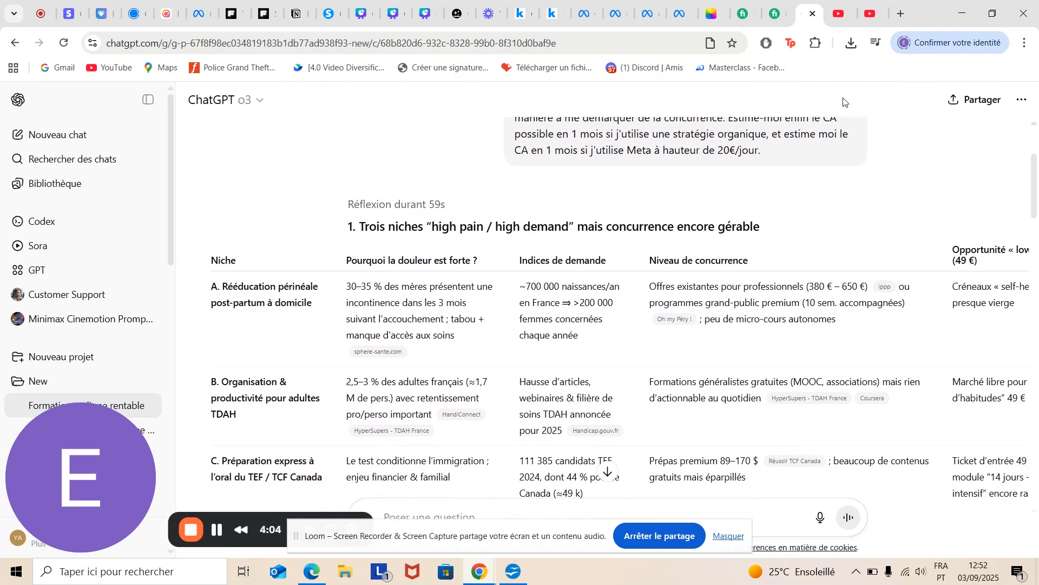
# - Switch to Genspark and begin the prompt with "Fais-moi une page de vente optimisée dans la niche"
pyautogui.click(450, 3)
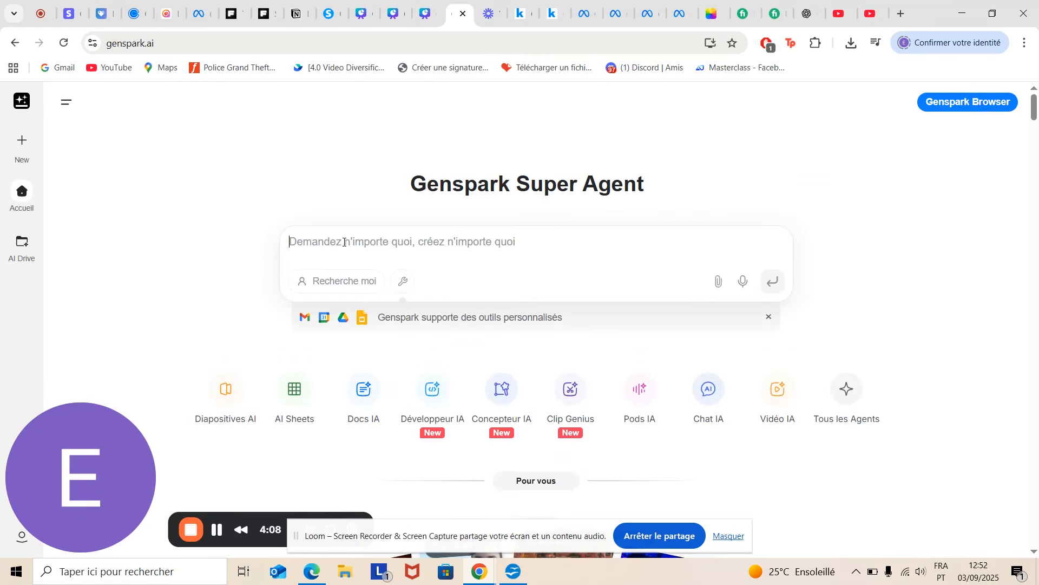
pyautogui.write('Fai')
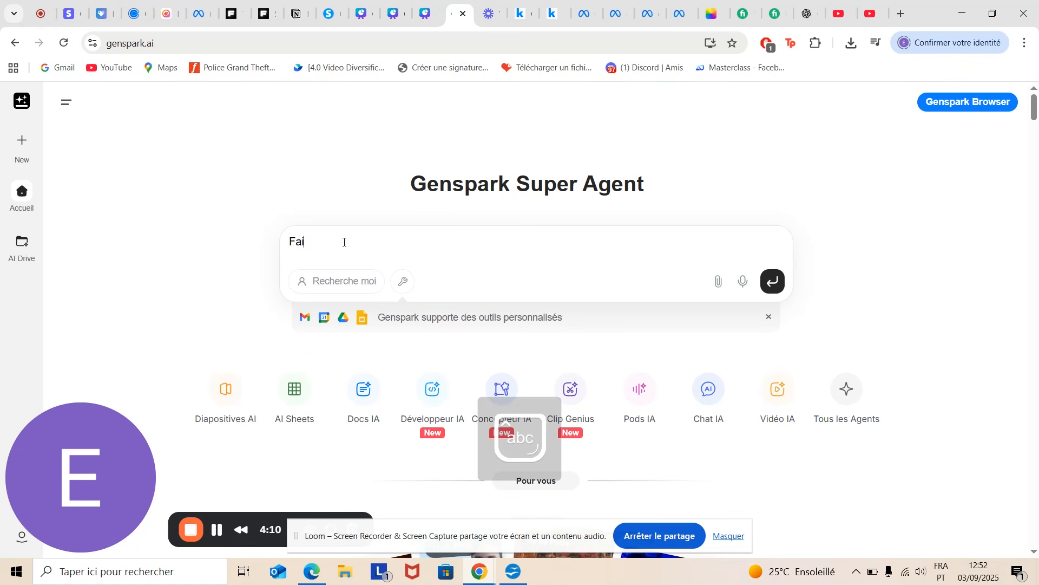
pyautogui.write('s-moi une p')
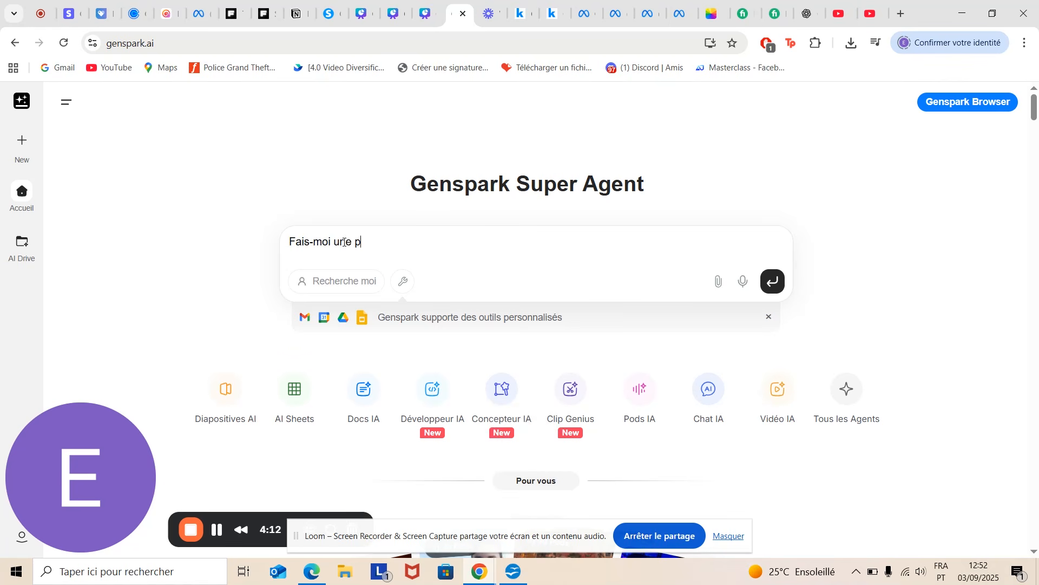
pyautogui.write('age de vente optimis')
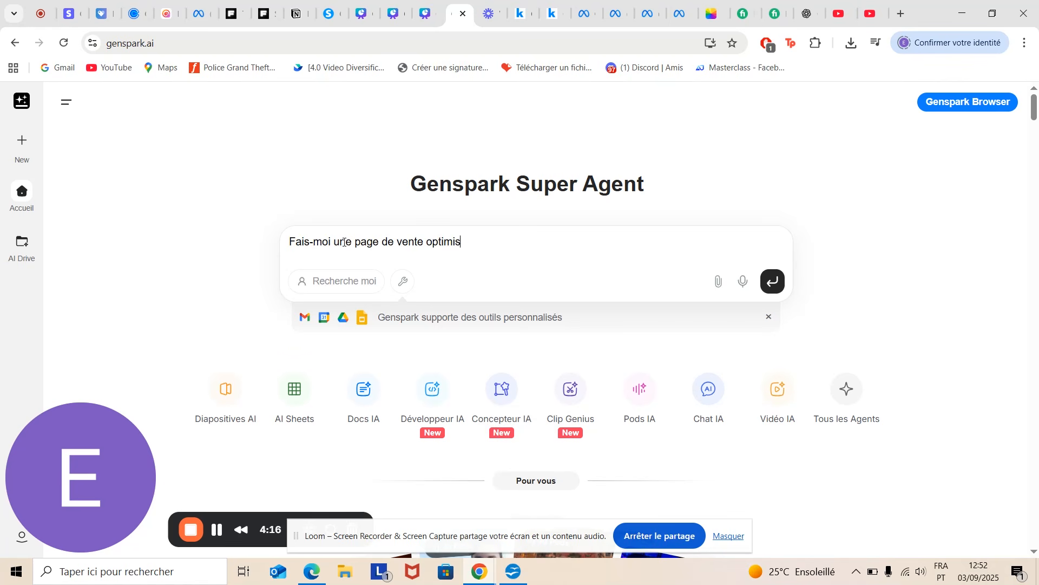
pyautogui.write('ée sur')
pyautogui.press('BackSpace')
pyautogui.press('BackSpace')
pyautogui.press('BackSpace')
pyautogui.write('dans la niche')
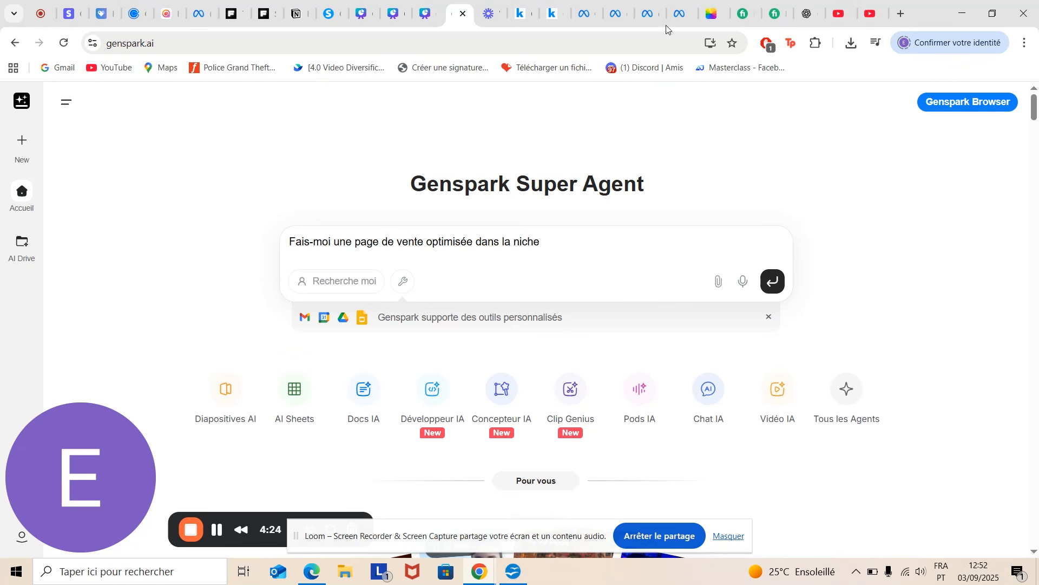
# - Switch to the ChatGPT conversation and copy the first niche's name, "Rééducation périnéale post-partum à domicile", without its letter
pyautogui.click(810, 12)
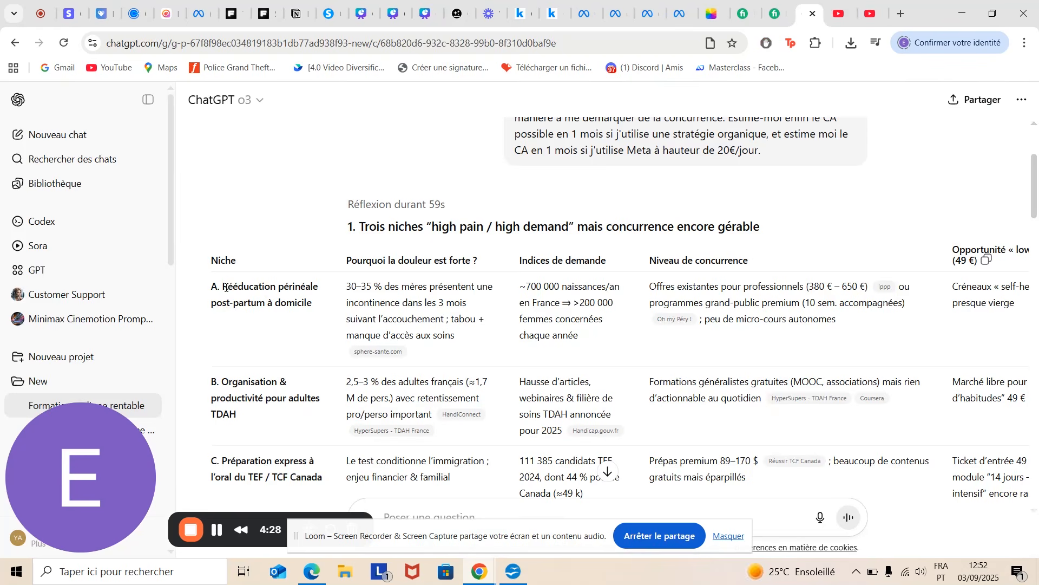
pyautogui.moveTo(226, 286); pyautogui.dragTo(313, 304)
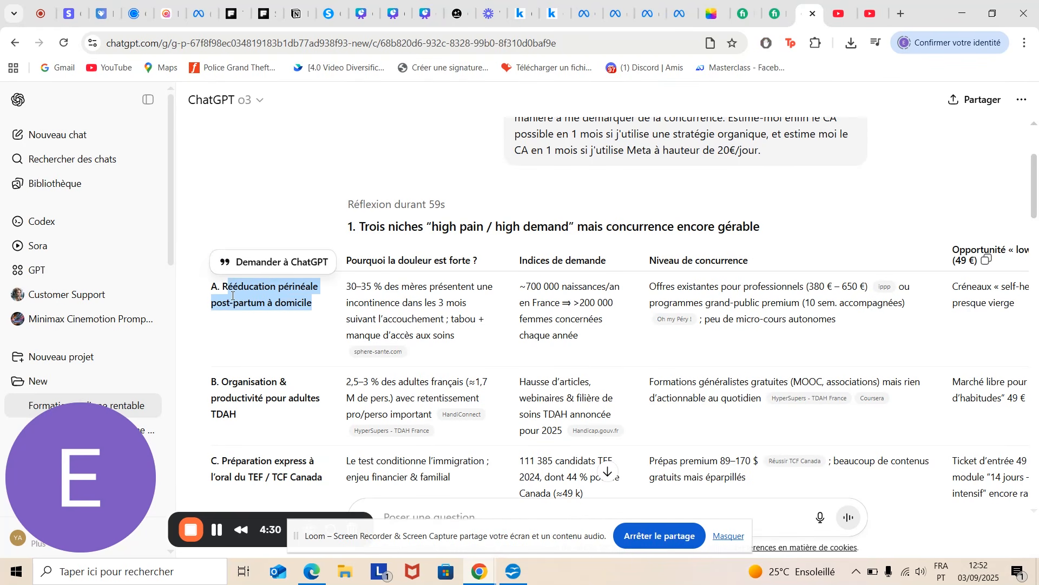
pyautogui.moveTo(225, 290); pyautogui.dragTo(304, 303)
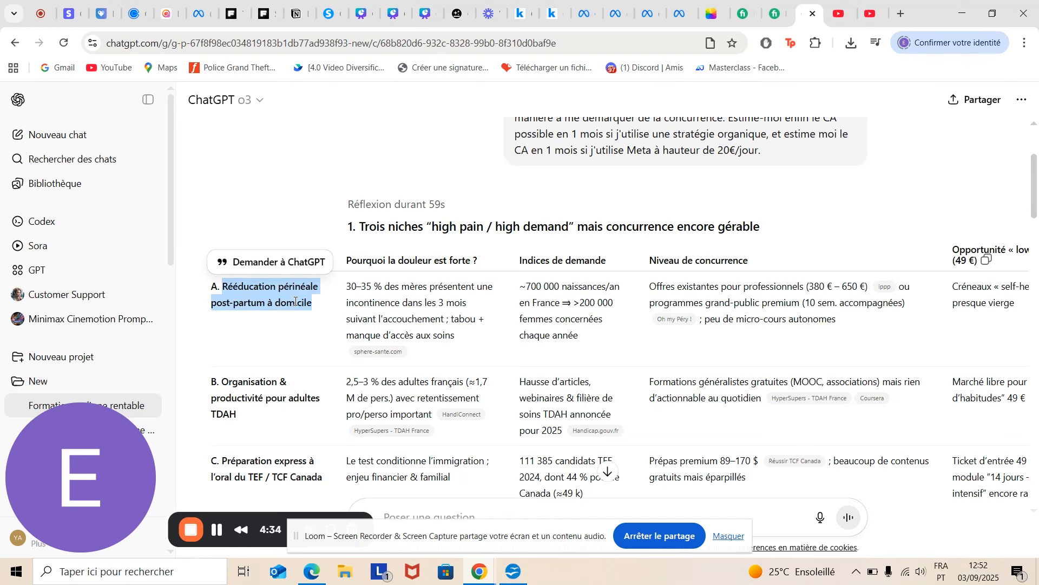
pyautogui.rightClick(295, 302)
pyautogui.click(338, 318)
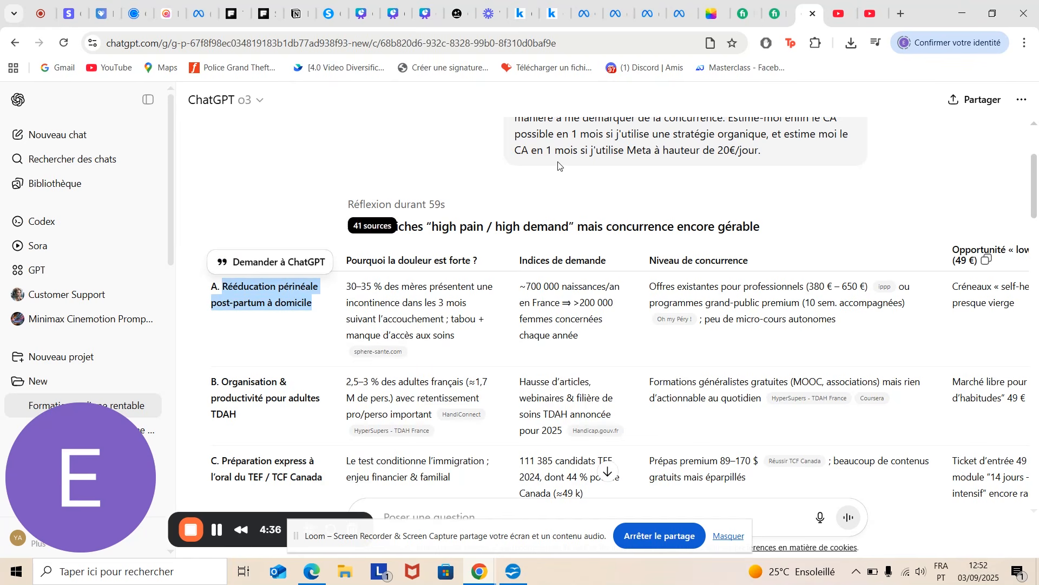
# - Switch to Genspark, paste the copied niche name at the end of the prompt and add "avec pour"
pyautogui.click(457, 13)
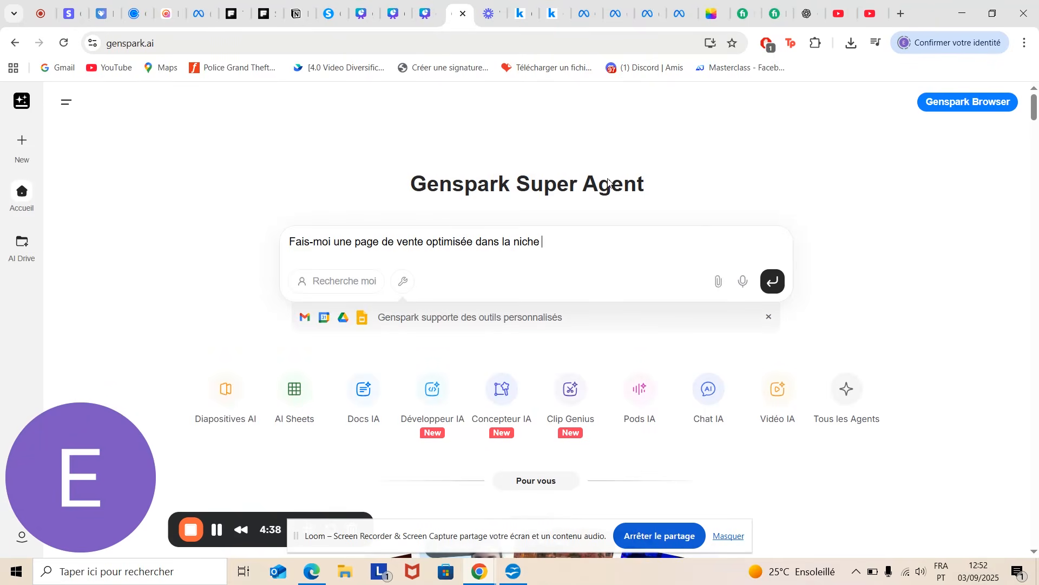
pyautogui.rightClick(547, 242)
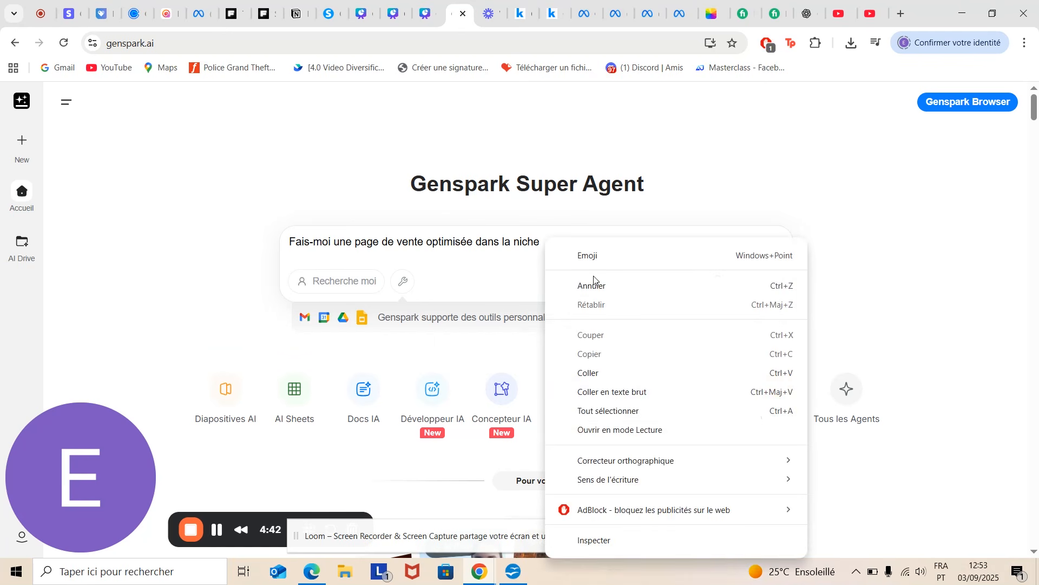
pyautogui.click(612, 380)
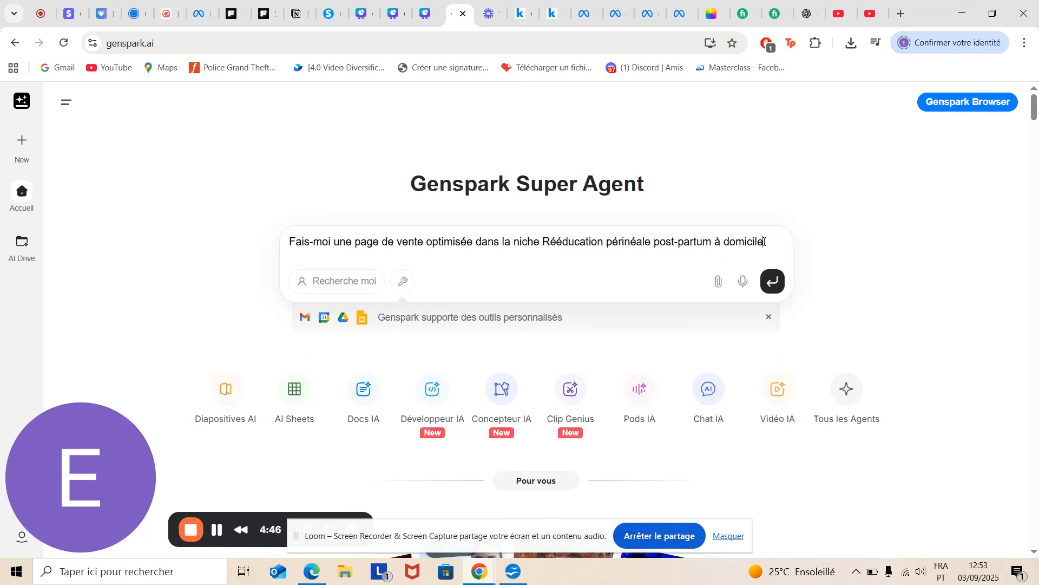
pyautogui.write('avec pour cible')
pyautogui.press('BackSpace')
pyautogui.press('BackSpace')
pyautogui.press('BackSpace')
pyautogui.press('BackSpace')
# - Switch to ChatGPT and copy the promise "Retrouver la tonicité périnéale en 6 semaines sans quitter la maison" from the "Mon Périnée en 7 Minutes" row
pyautogui.click(807, 7)
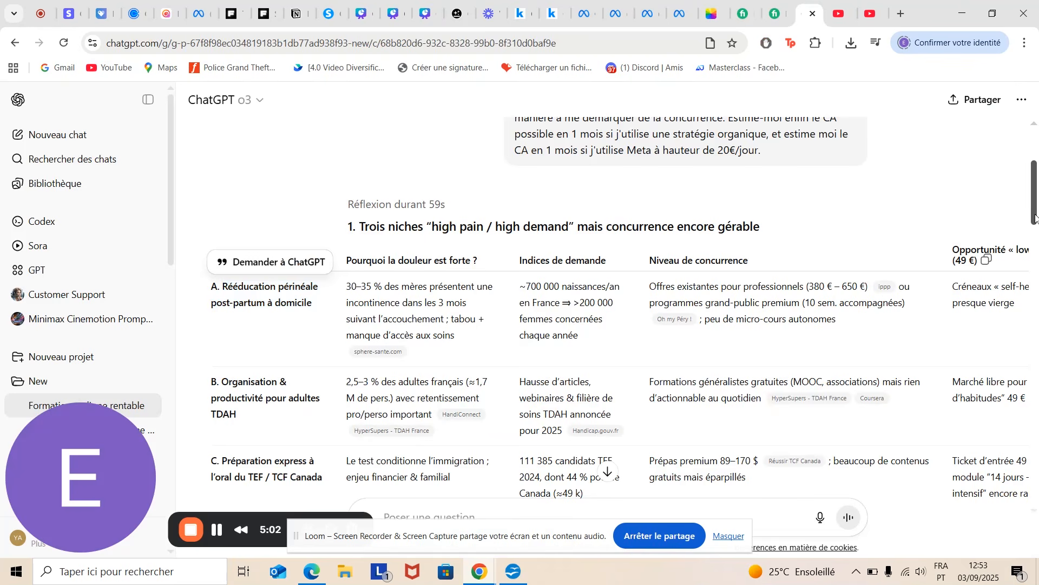
pyautogui.moveTo(1036, 217); pyautogui.dragTo(1036, 250)
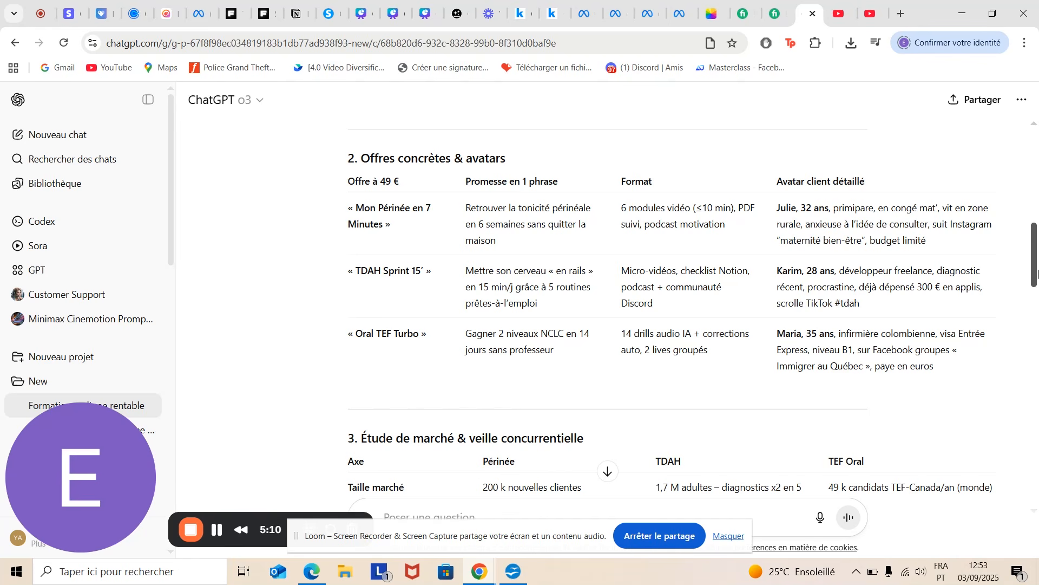
pyautogui.moveTo(1038, 273); pyautogui.dragTo(845, 268)
pyautogui.moveTo(467, 234); pyautogui.dragTo(517, 270)
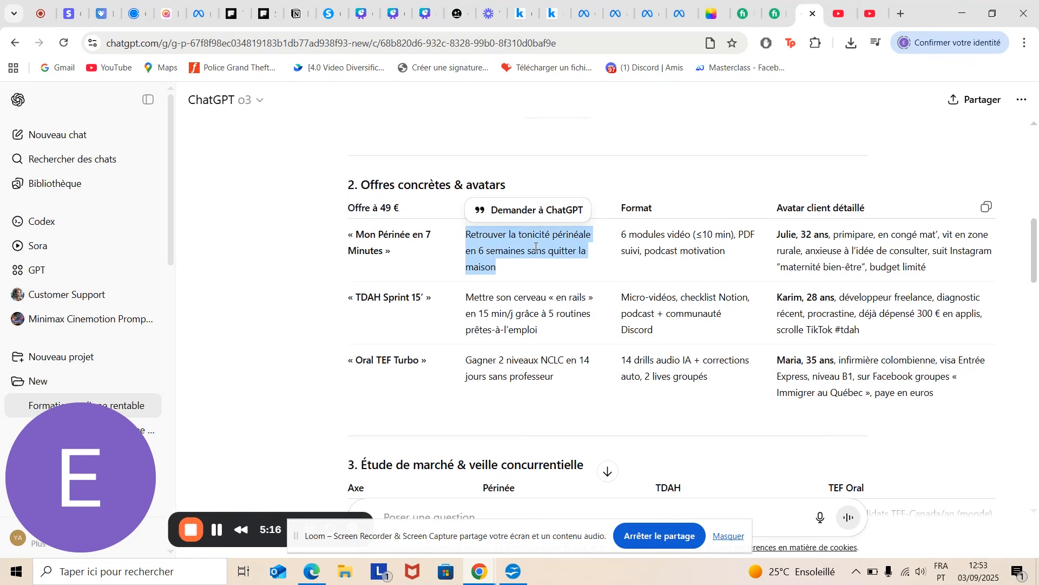
pyautogui.rightClick(536, 248)
pyautogui.click(566, 264)
# - Switch to Genspark and continue the prompt with "promesse :" followed by the pasted promise and a full stop
pyautogui.click(450, 4)
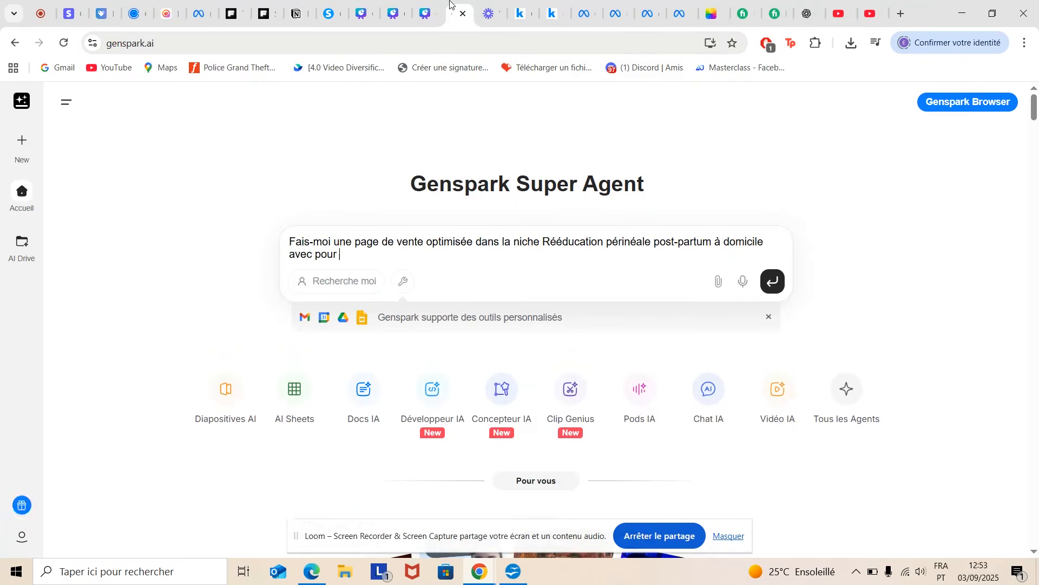
pyautogui.write('promesse')
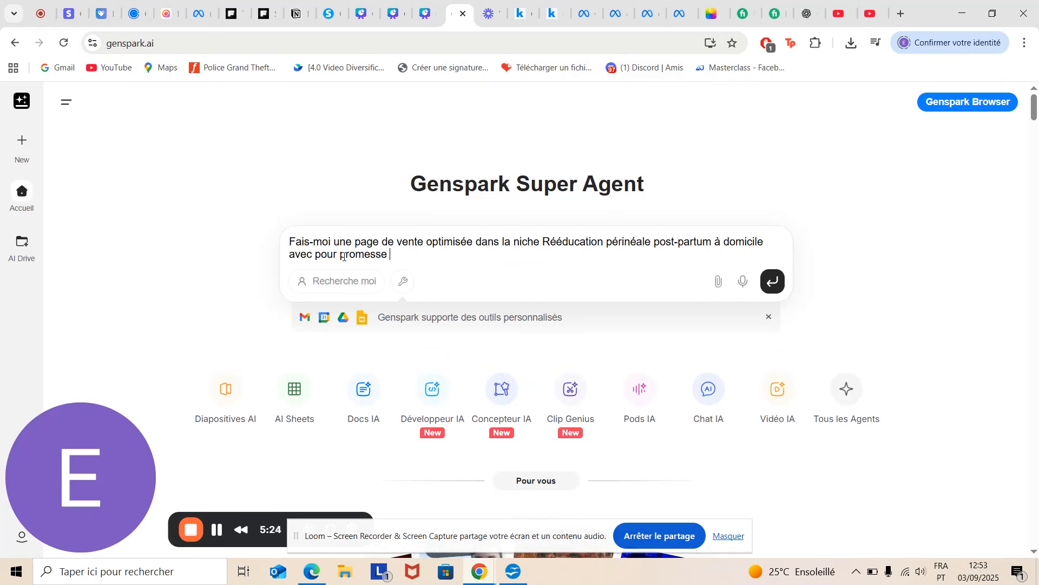
pyautogui.rightClick(393, 254)
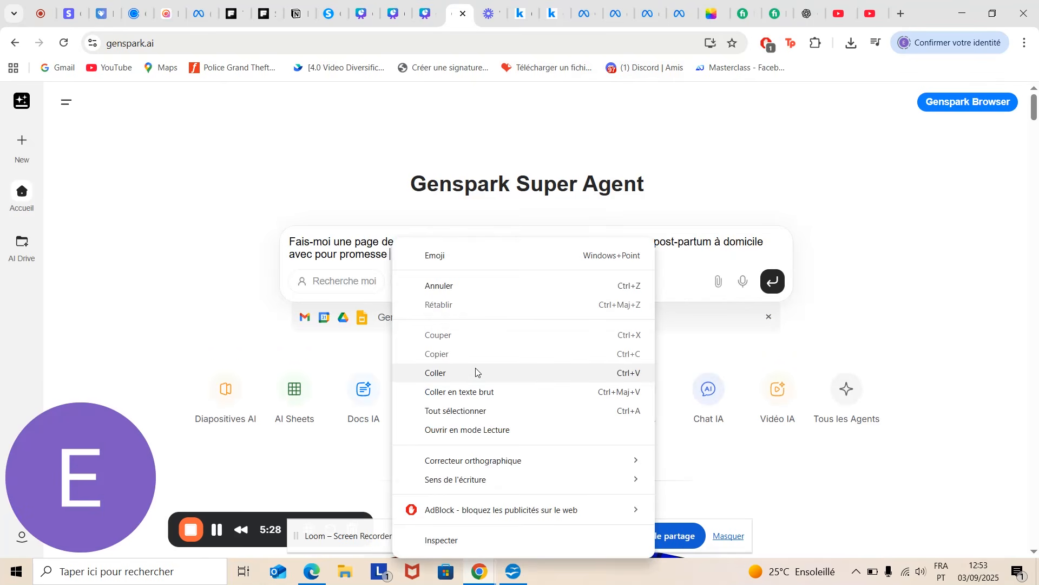
pyautogui.click(476, 373)
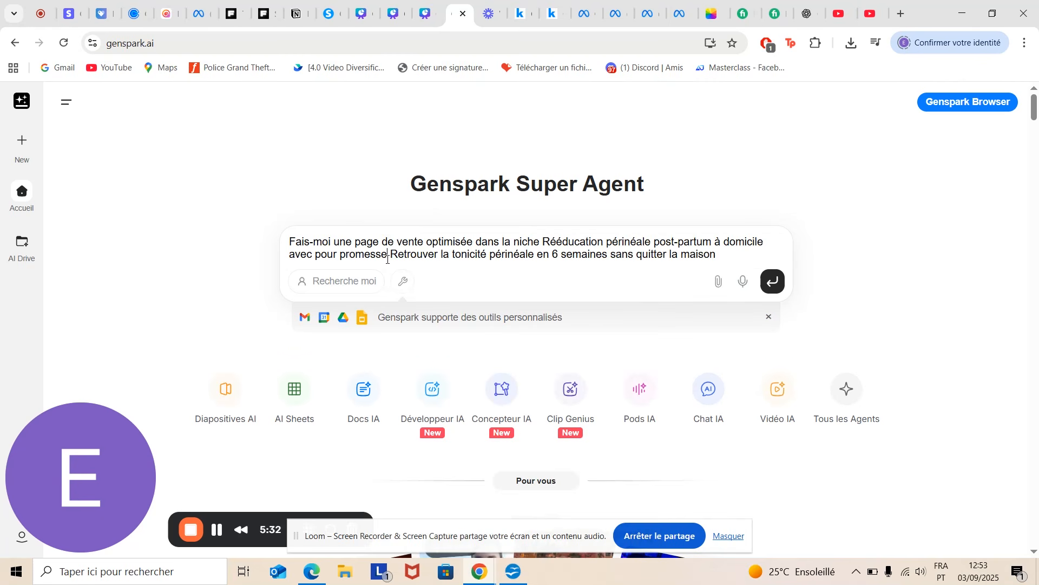
pyautogui.write(':')
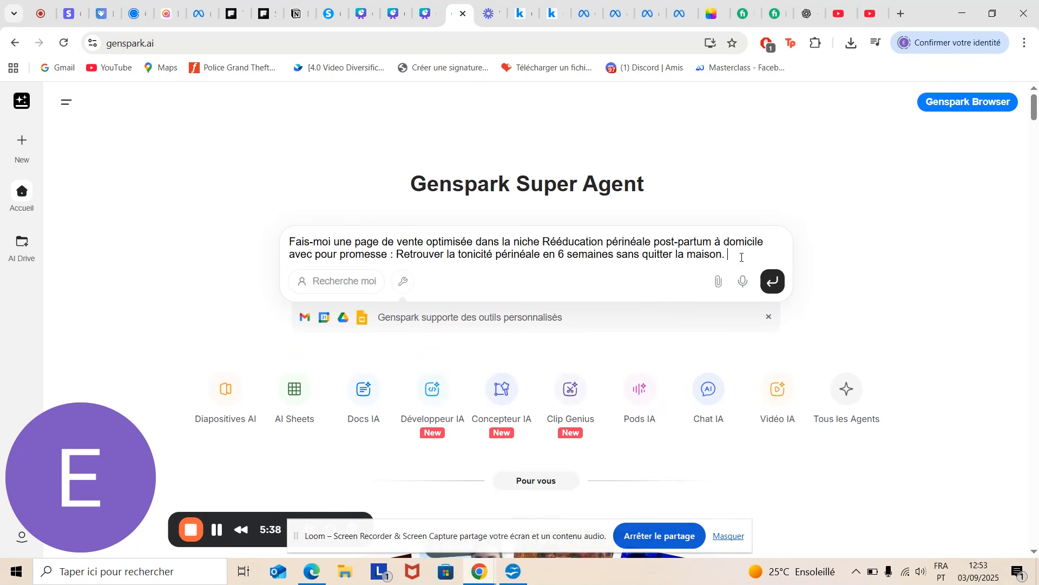
# - Continue the prompt with a new sentence beginning "La page de vente propose une offre à 49"
pyautogui.write('La p')
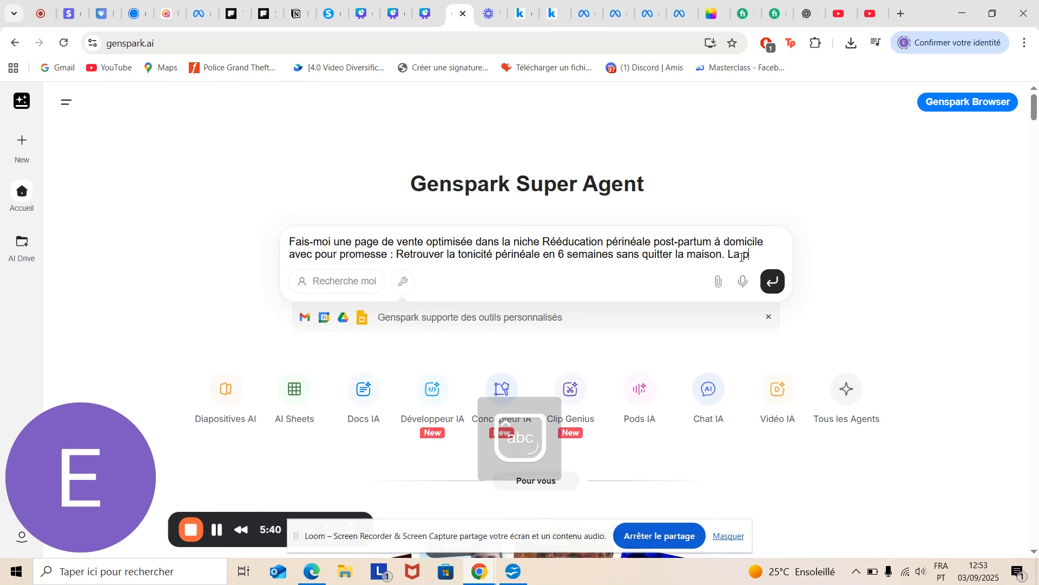
pyautogui.write('age de vente')
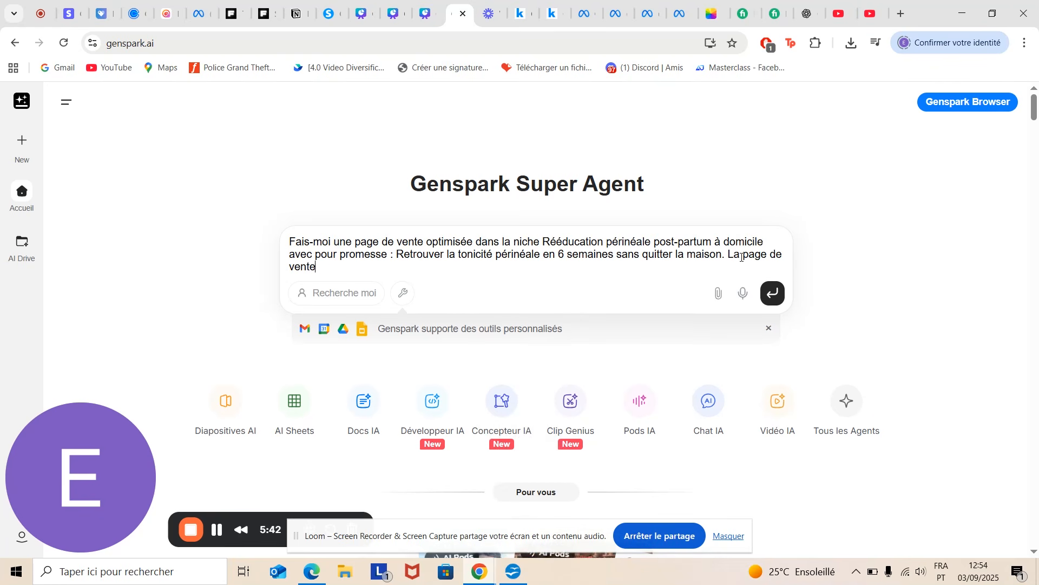
pyautogui.write(' propose une offre à 49')
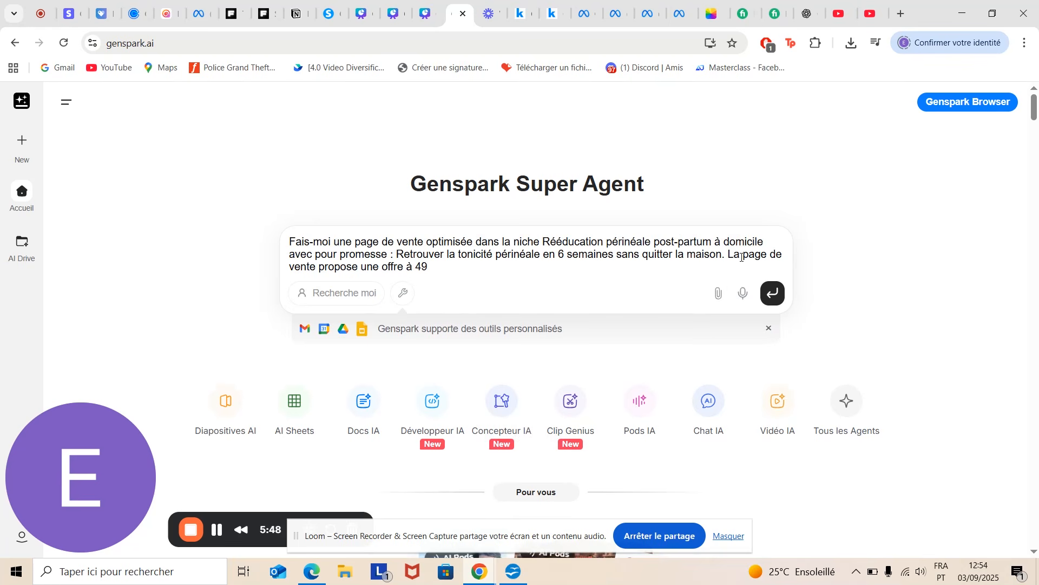
# - Complete the sentence with "€ et doit avoir un copywriting parfaitement adaptée en fonction de la cliente idéale pour ce type de niche."
pyautogui.write('€ et doit avoir un c')
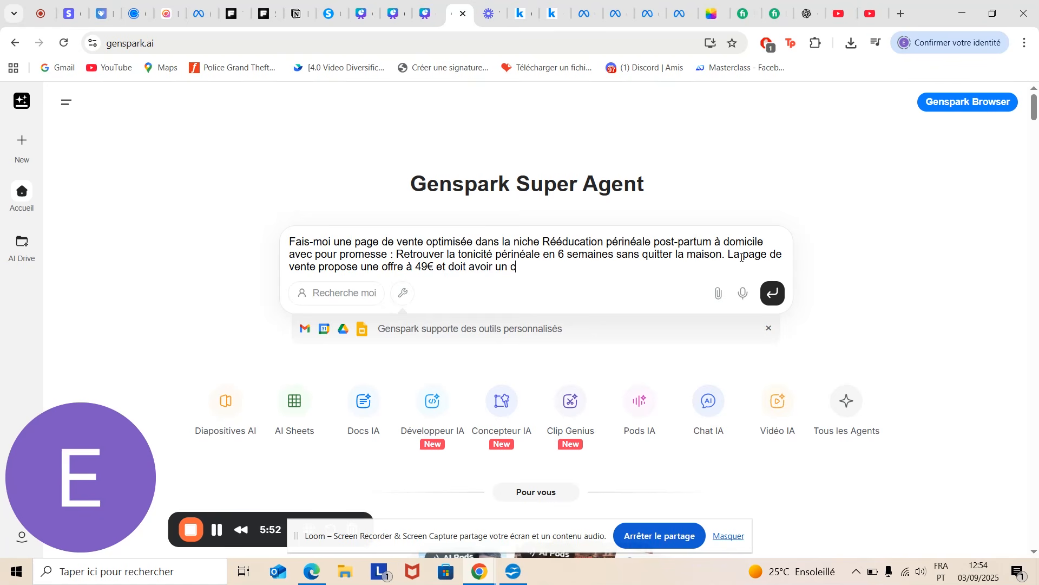
pyautogui.write('opywriting parfai')
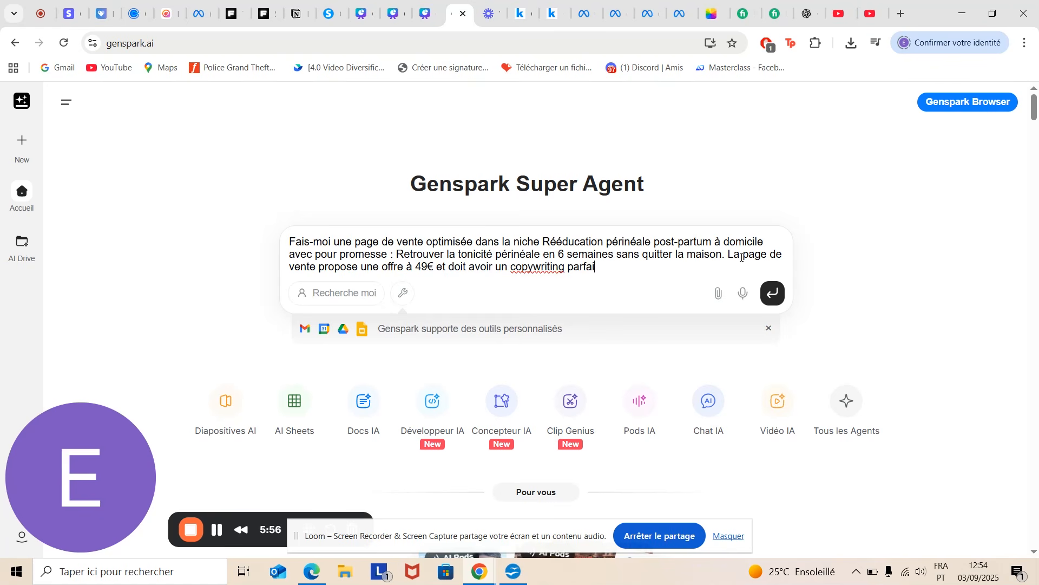
pyautogui.write('tement adaptée')
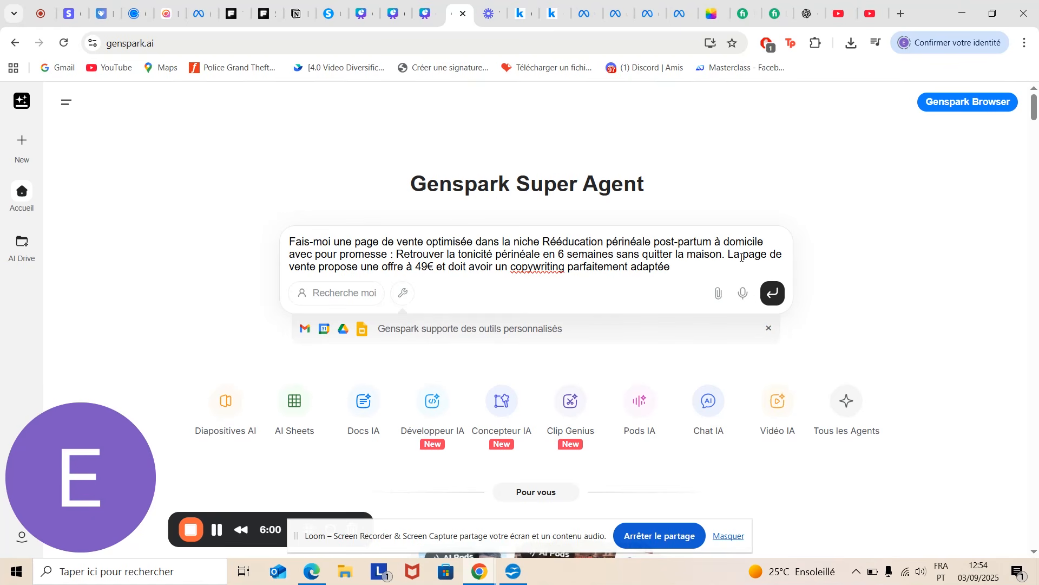
pyautogui.write(' en fonction de la cliente i')
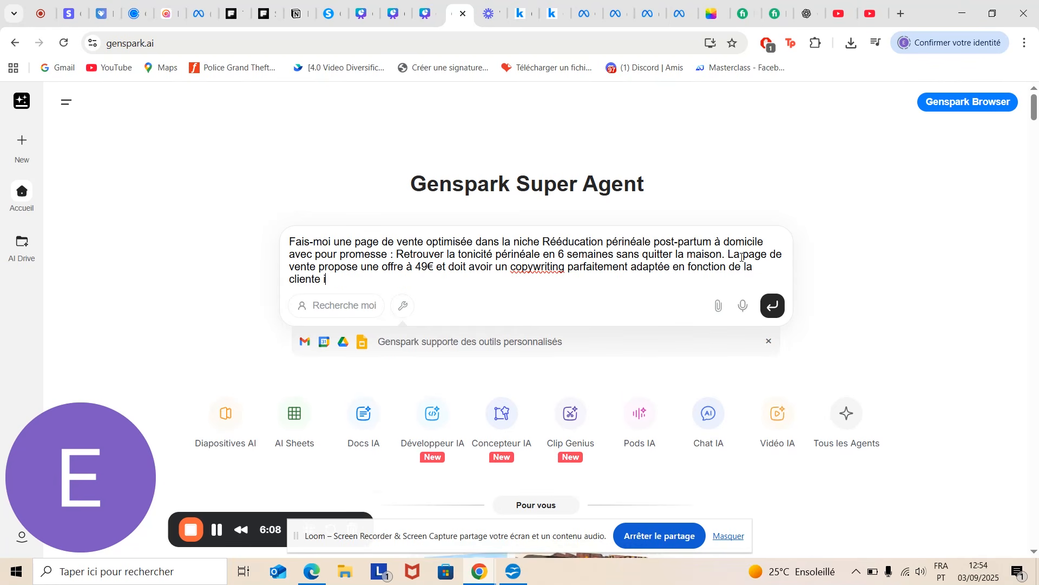
pyautogui.write('déale pour ce type d')
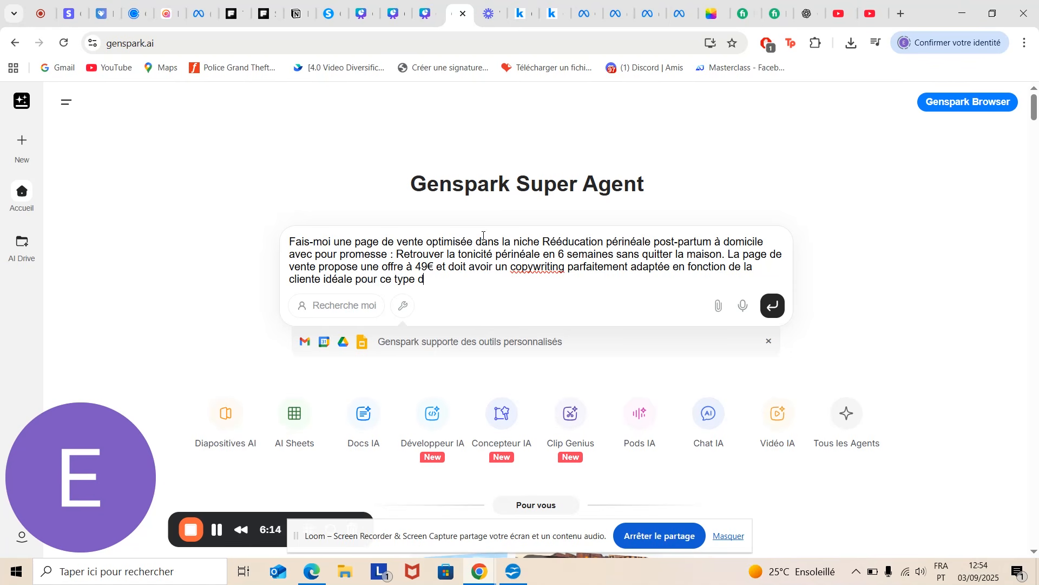
pyautogui.write('e niche.')
# - Insert "et professionnelle" after "optimisée" in the prompt's first sentence
pyautogui.click(474, 243)
pyautogui.write('et pro')
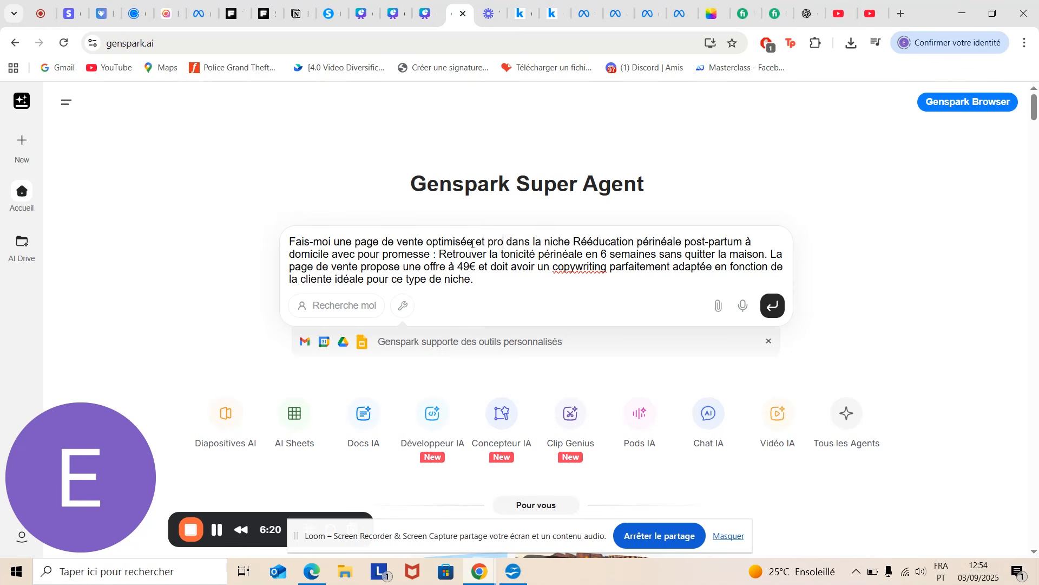
pyautogui.write('fessoi')
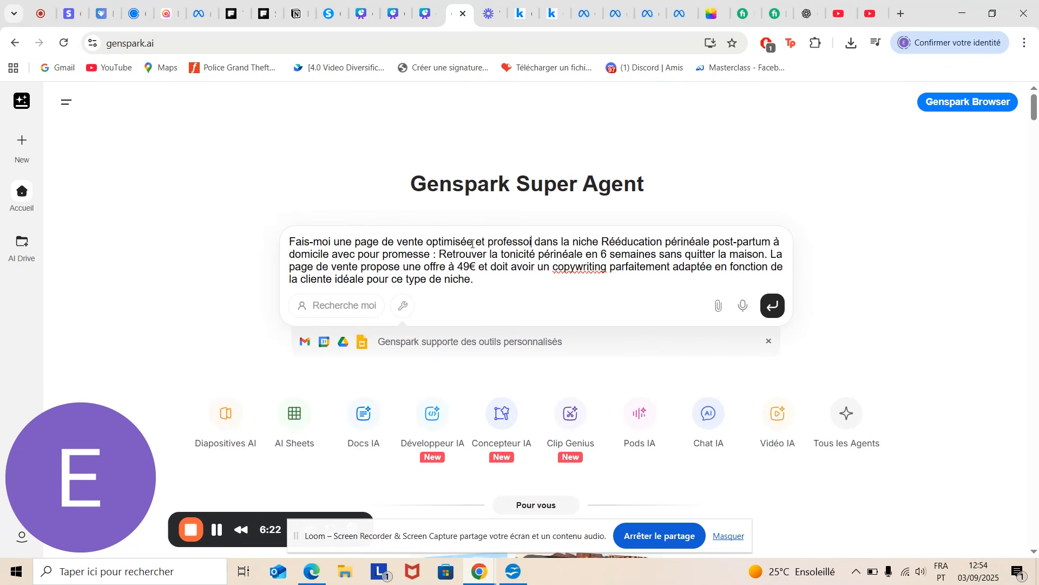
pyautogui.press('BackSpace')
pyautogui.press('BackSpace')
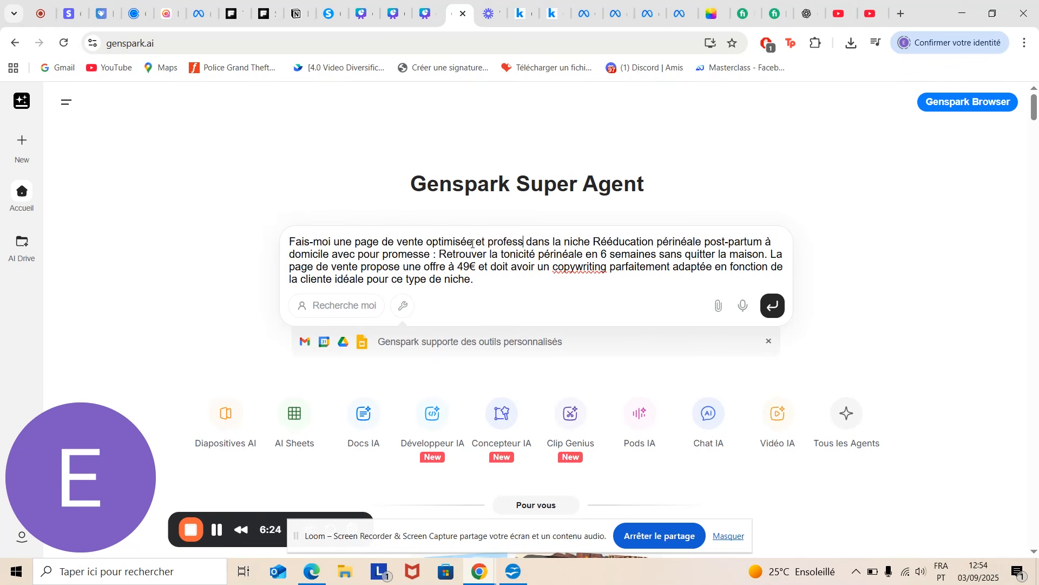
pyautogui.write('ionnelle')
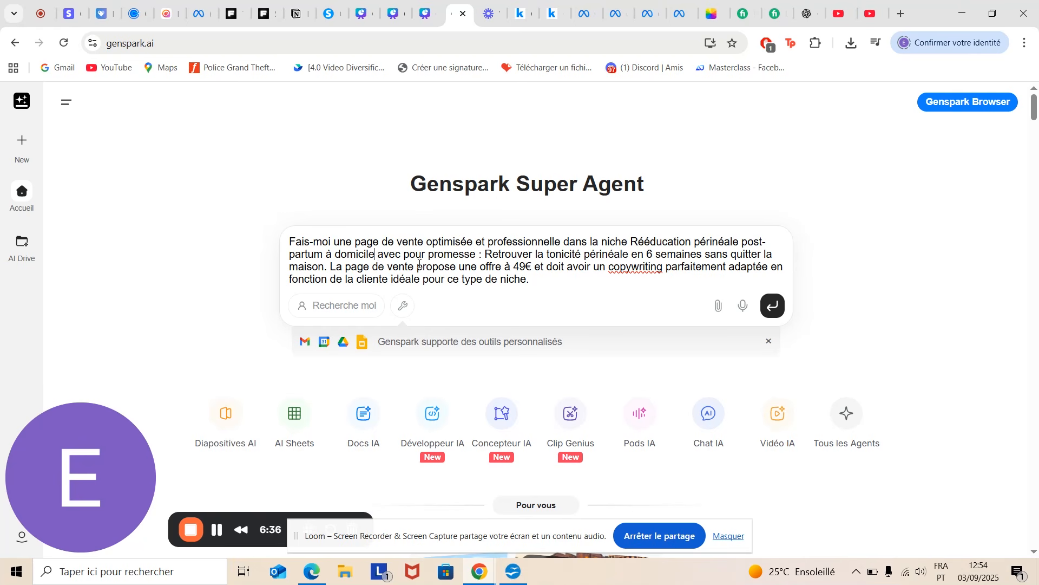
# - Insert "destinée aux femmes en post-partum" after "à domicile" in the prompt
pyautogui.write('destiné')
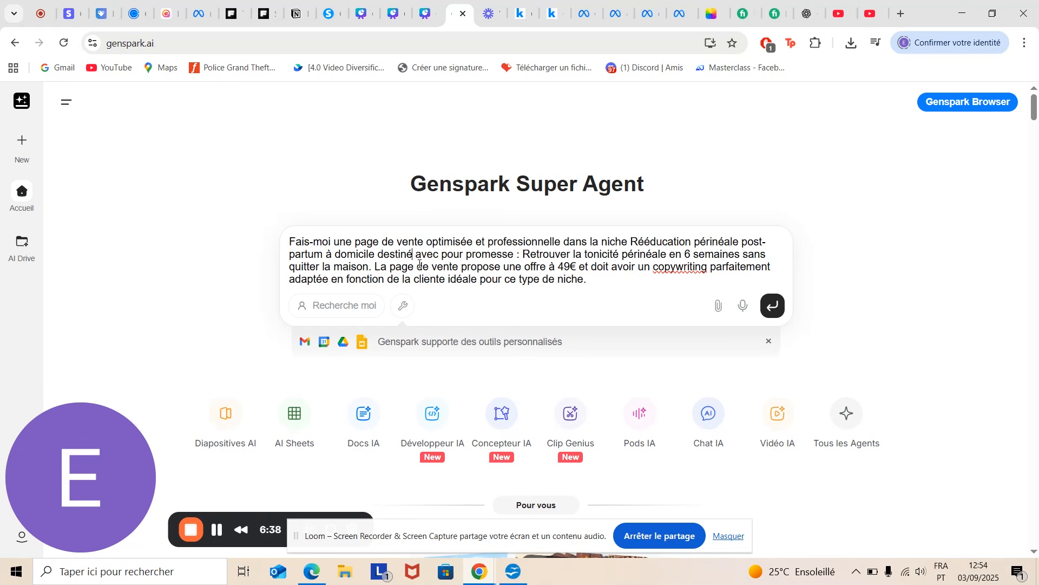
pyautogui.write('e aux femmes e')
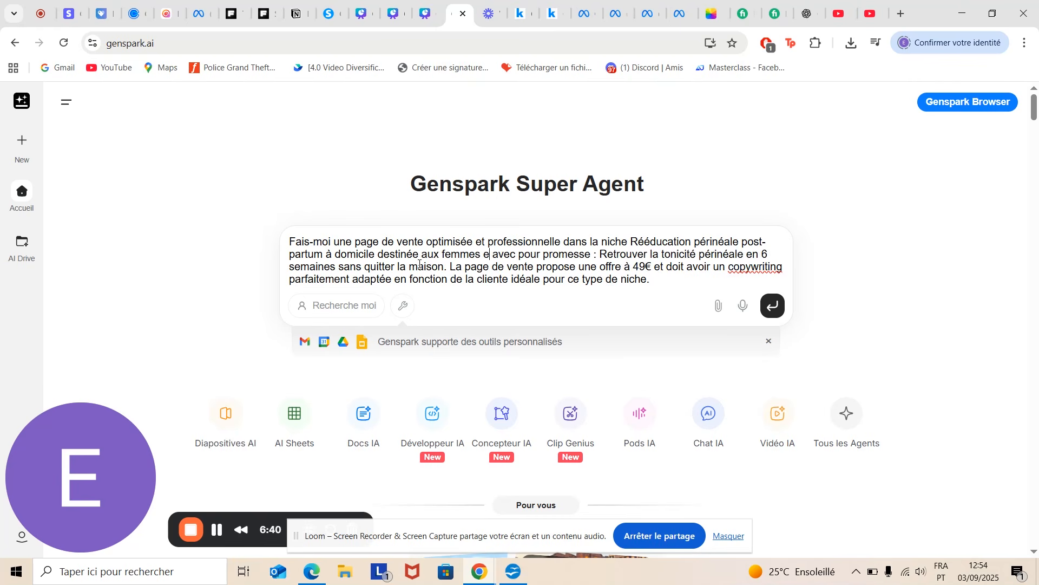
pyautogui.write('n post-partu')
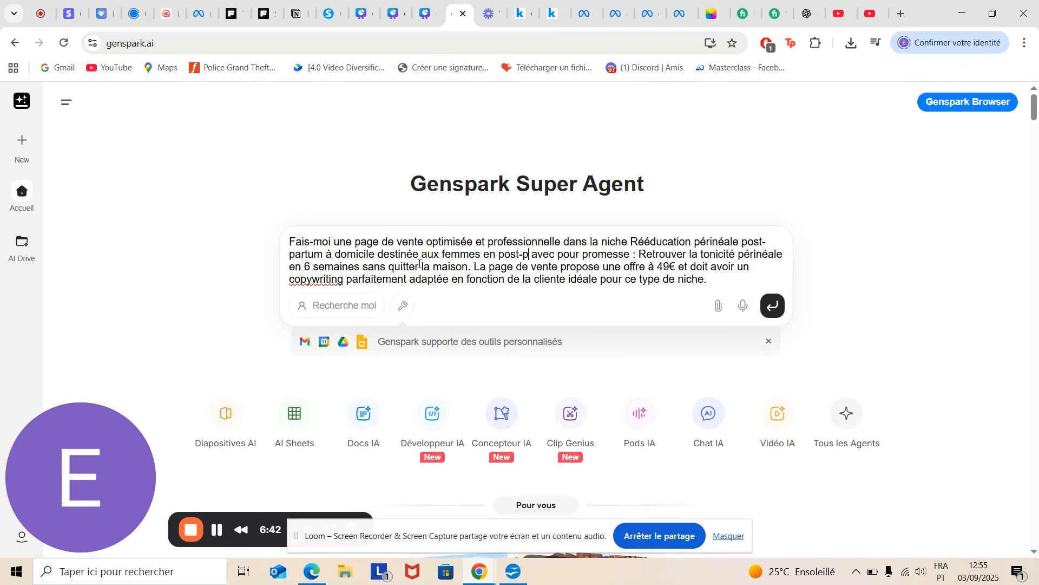
pyautogui.write('m')
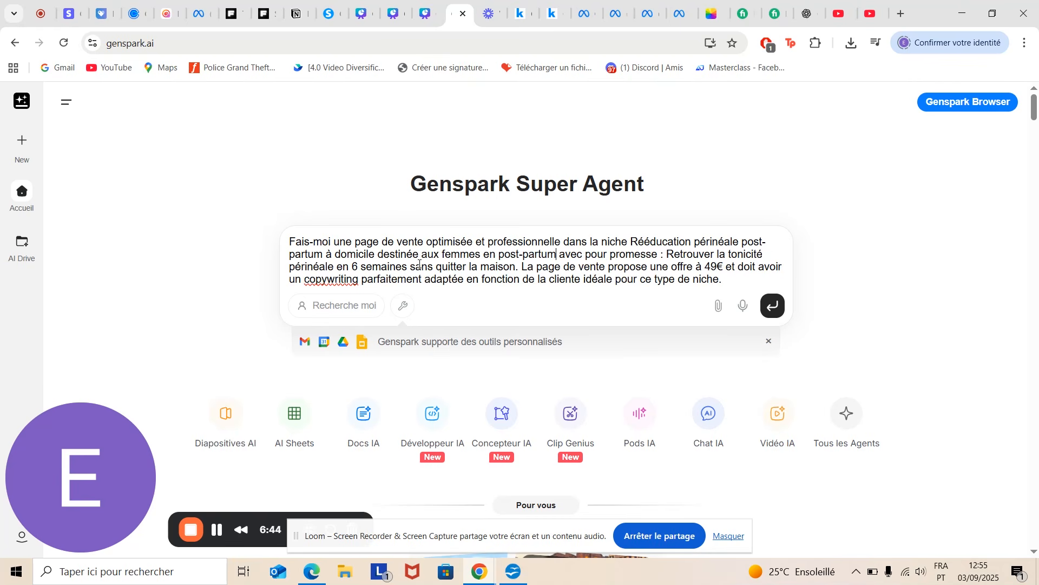
# - Switch to ChatGPT and copy the first niche's pain explanation, from "30–35 % des mères" to "manque d'accès aux soins"
pyautogui.click(808, 14)
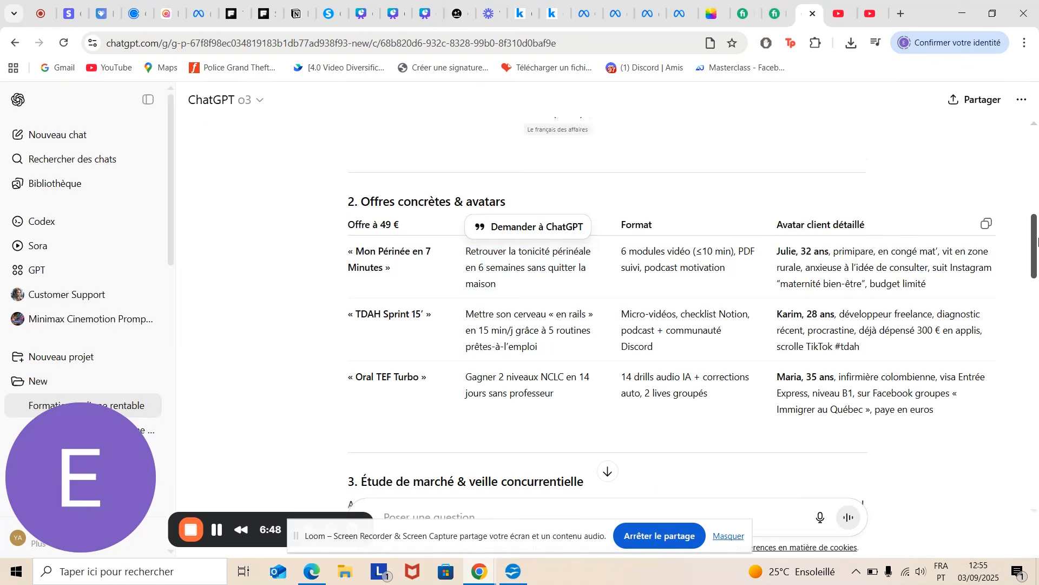
pyautogui.moveTo(1038, 246); pyautogui.dragTo(1038, 189)
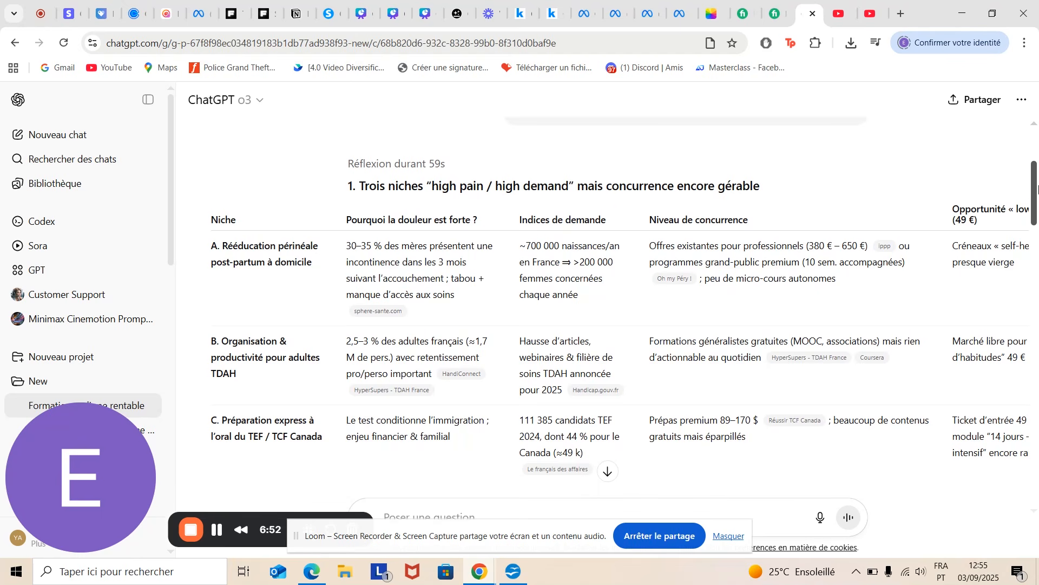
pyautogui.moveTo(1038, 189); pyautogui.dragTo(1038, 192)
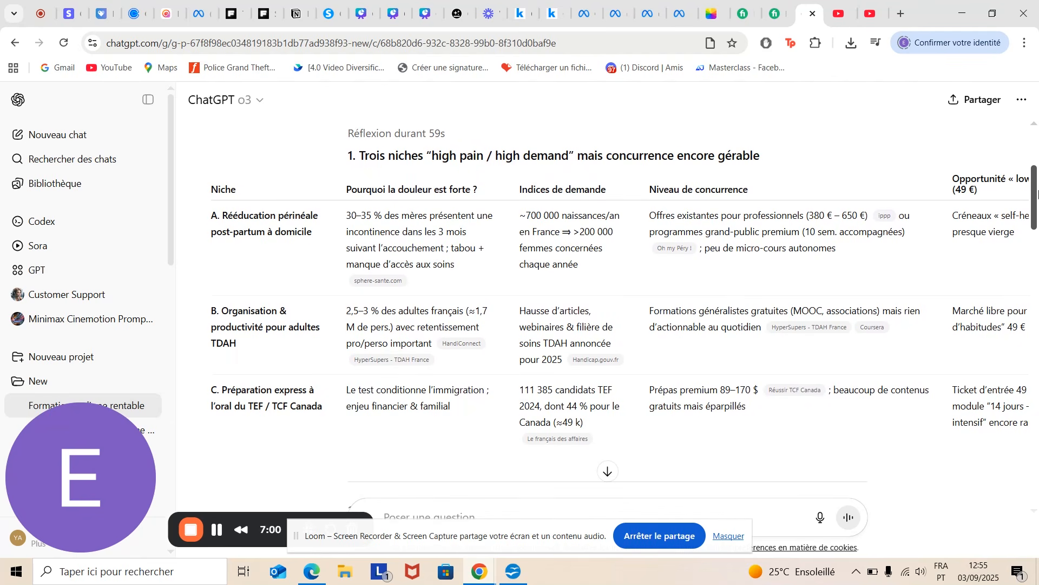
pyautogui.moveTo(1038, 194); pyautogui.dragTo(1038, 191)
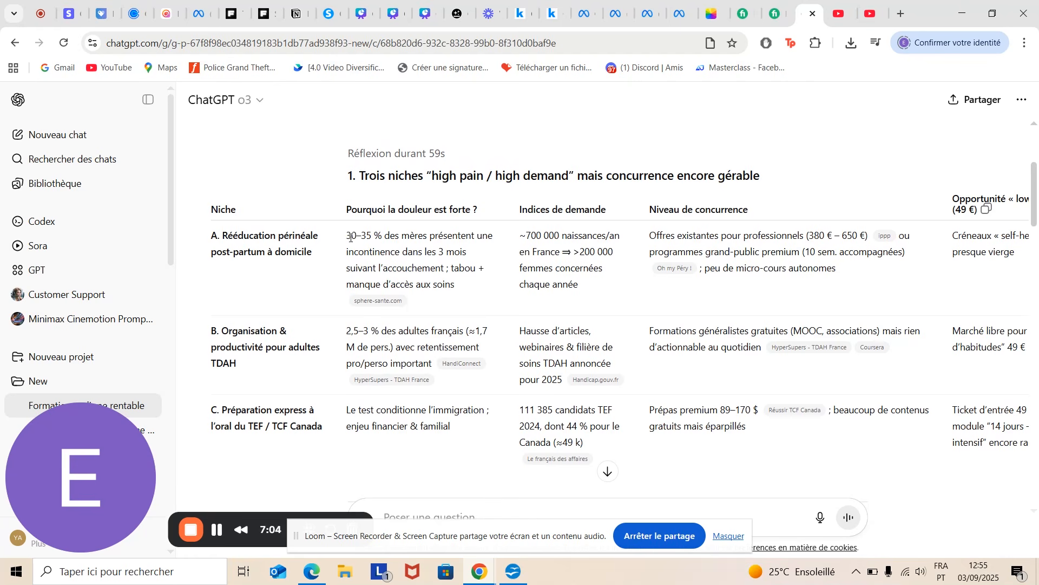
pyautogui.moveTo(351, 237); pyautogui.dragTo(461, 282)
pyautogui.rightClick(443, 267)
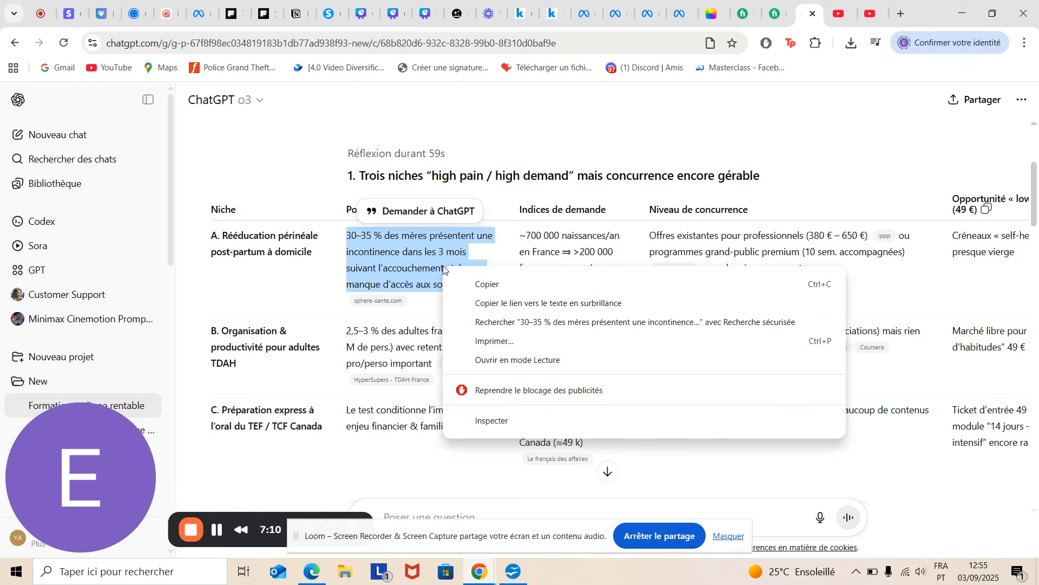
pyautogui.click(481, 287)
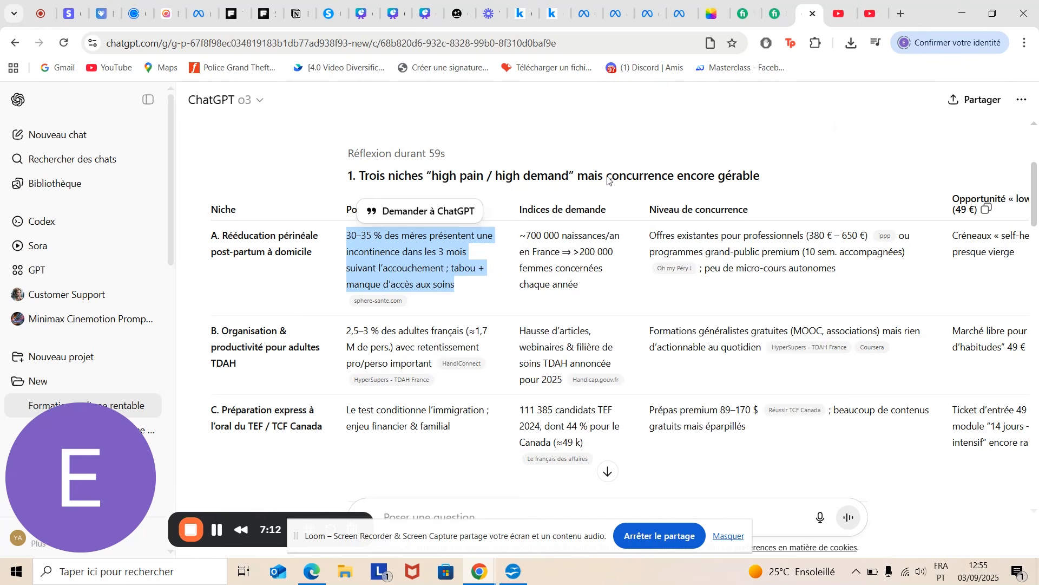
# - Switch to Genspark and paste the copied pain explanation at the very beginning of the prompt, ending it with a full stop
pyautogui.click(459, 15)
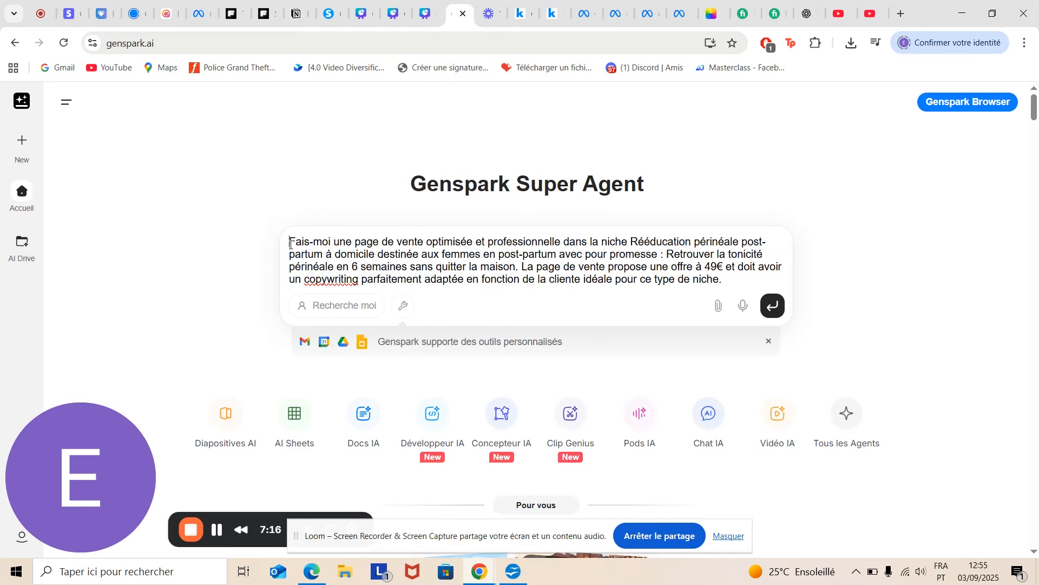
pyautogui.rightClick(290, 243)
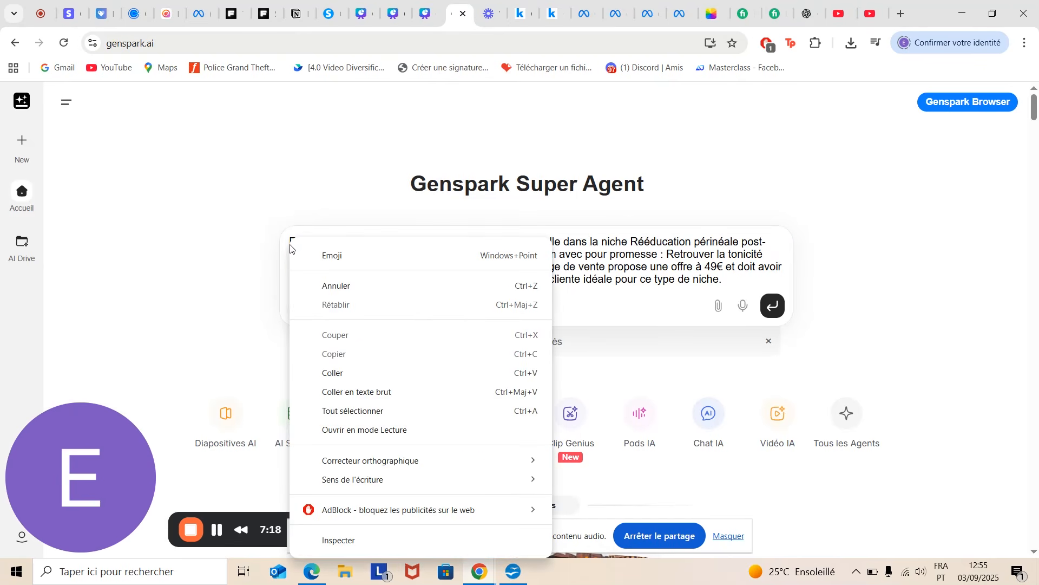
pyautogui.click(371, 372)
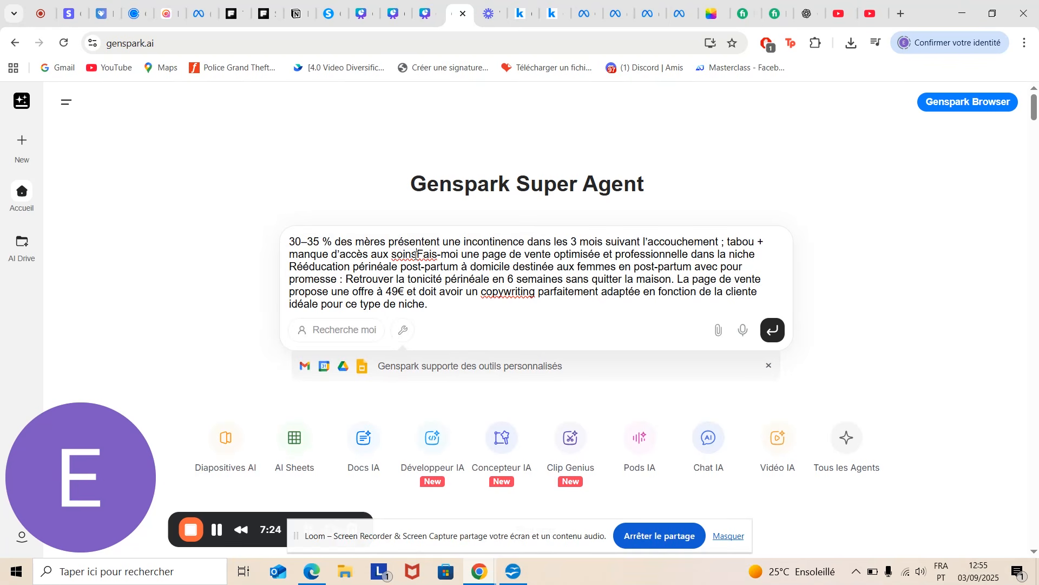
pyautogui.write('.')
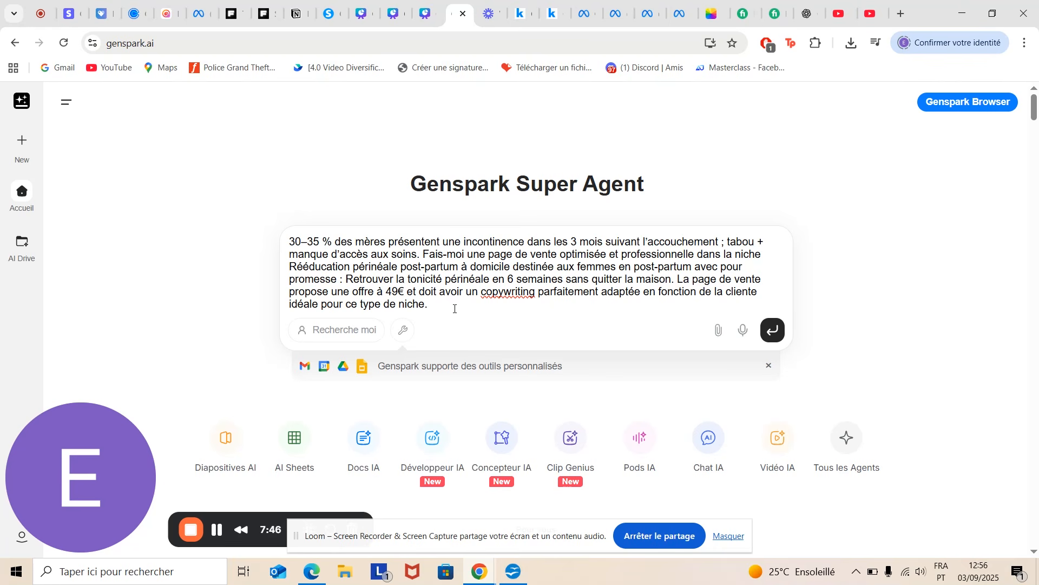
# - End the prompt with "Optimise vraiment la page pour les conversions et inclus de jolies pro et adaptée à la page de vente."
pyautogui.write('Op')
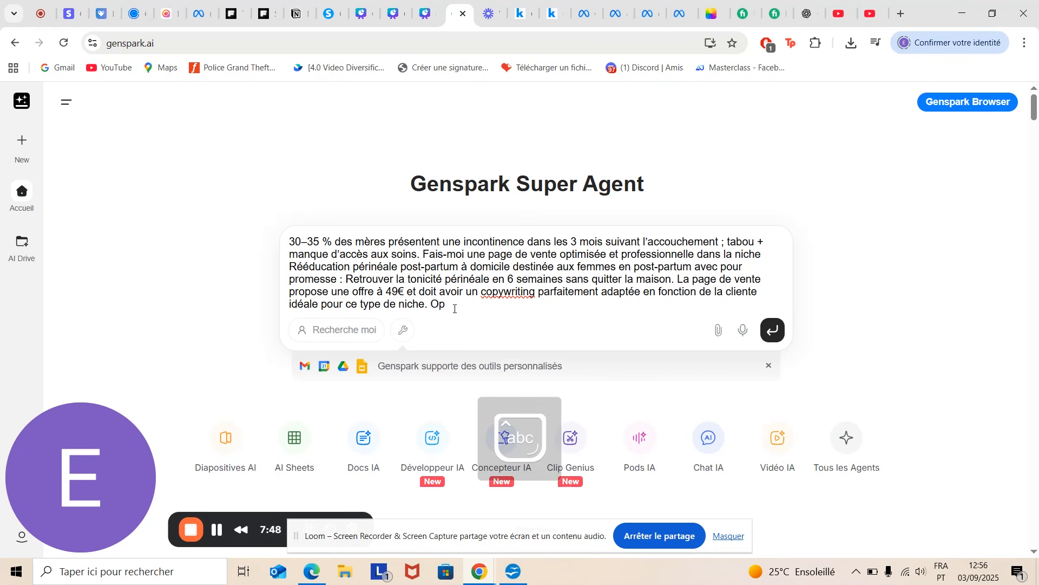
pyautogui.write('timise vra')
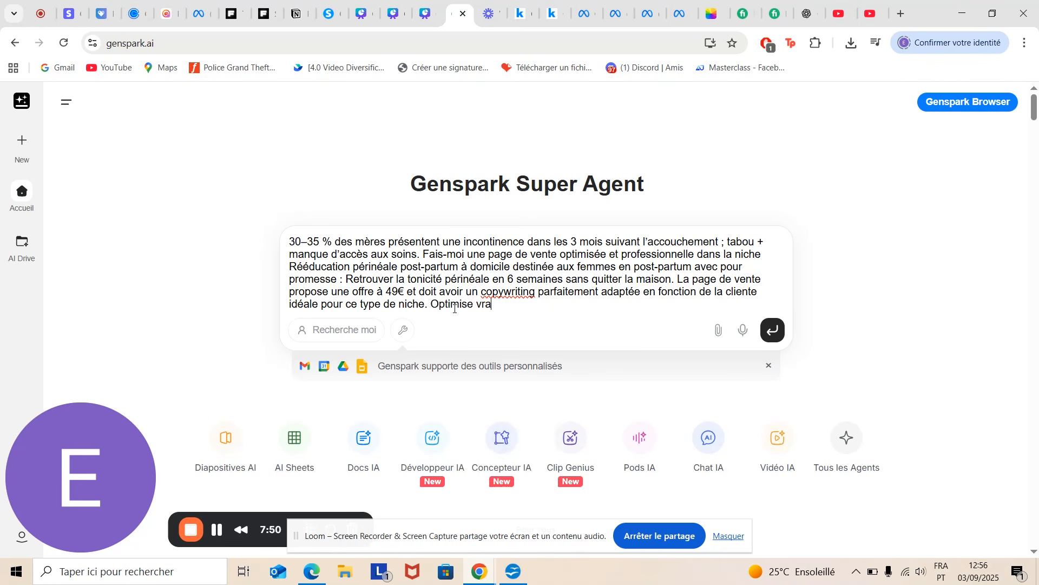
pyautogui.write('iment la page pour les co')
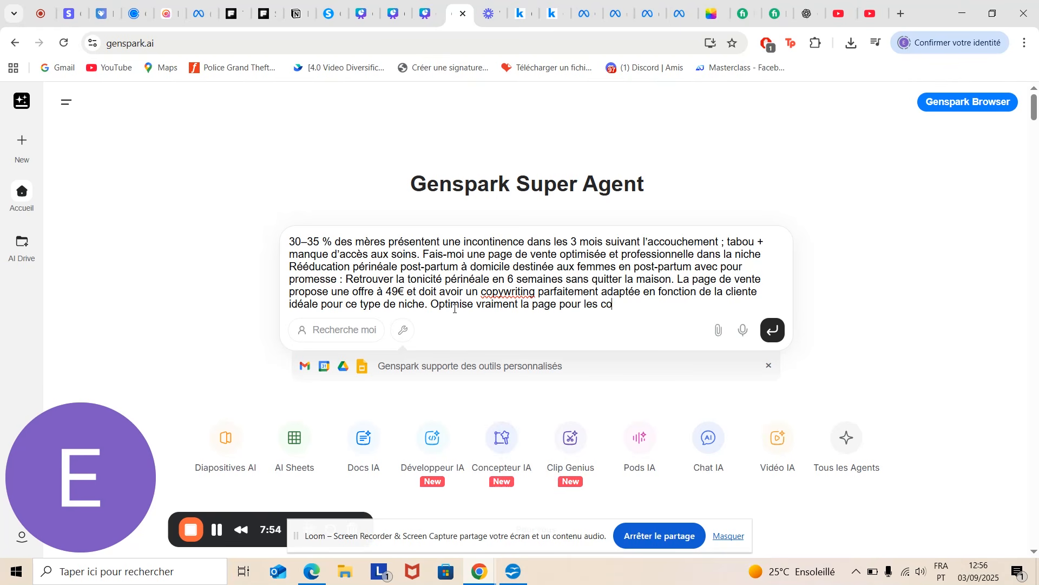
pyautogui.write('nversions et inclus ')
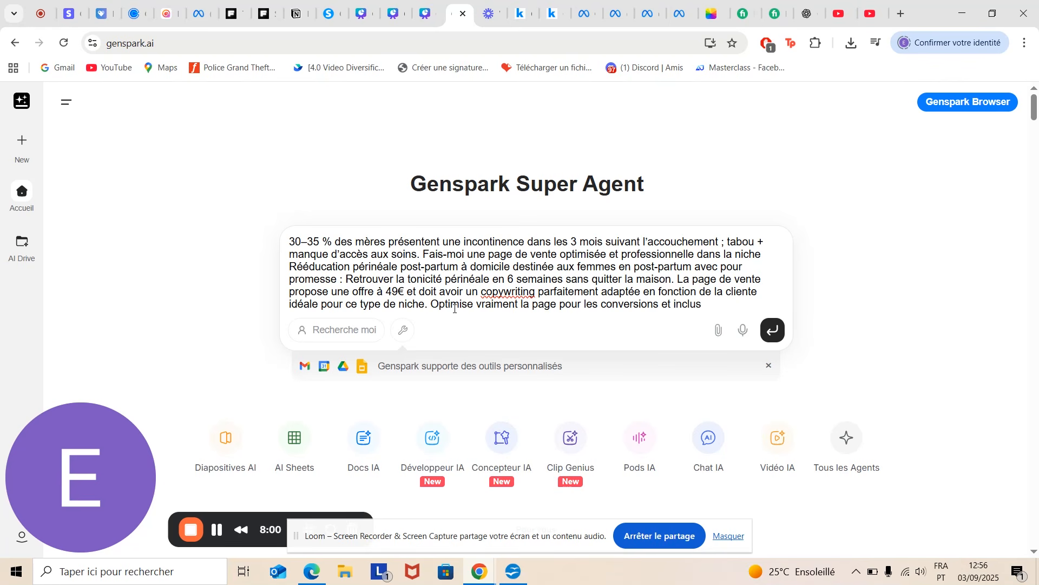
pyautogui.write('photos')
pyautogui.press('BackSpace')
pyautogui.press('BackSpace')
pyautogui.press('BackSpace')
pyautogui.press('BackSpace')
pyautogui.press('BackSpace')
pyautogui.press('BackSpace')
pyautogui.write('de jolies pro et da')
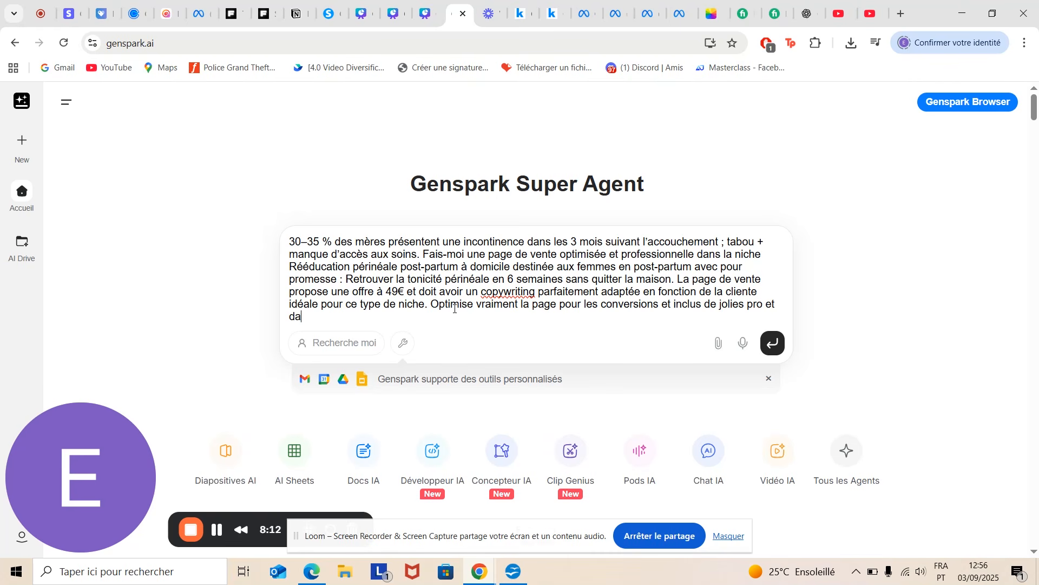
pyautogui.write('adaptée à la page de ven')
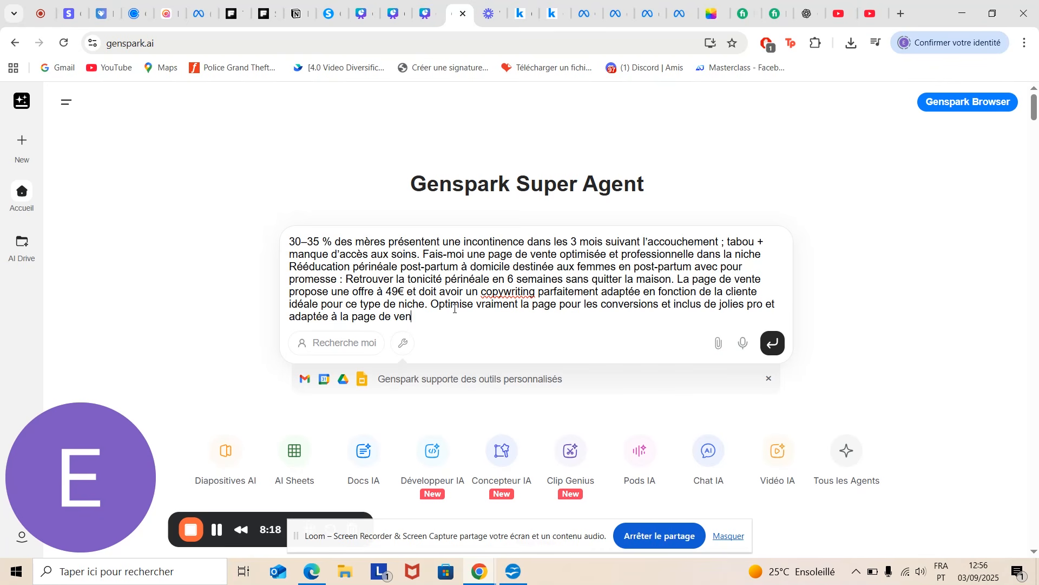
pyautogui.write('te.')
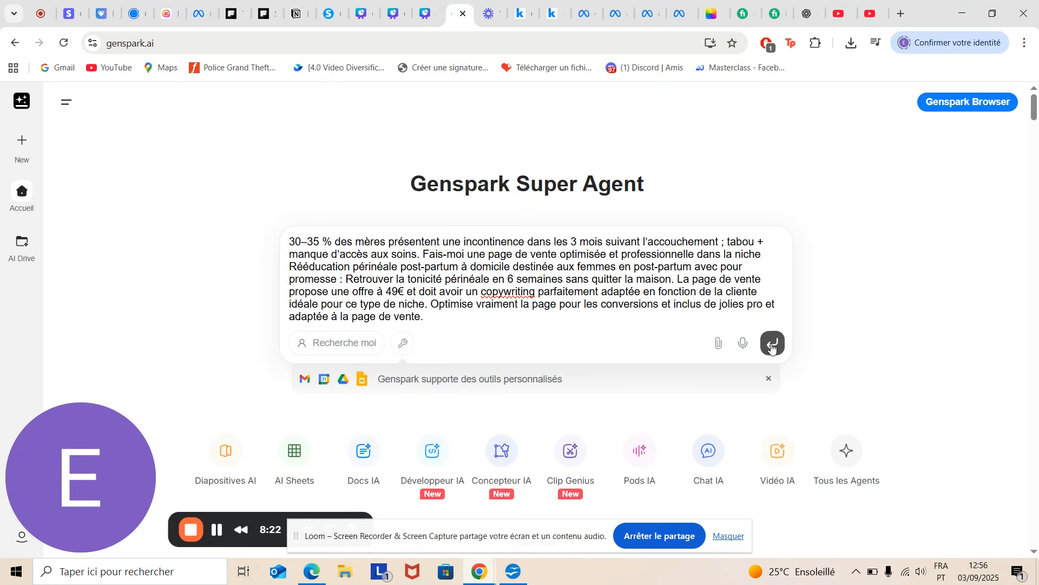
# - Submit the sales page prompt and look through the images gathered for the page
pyautogui.click(773, 348)
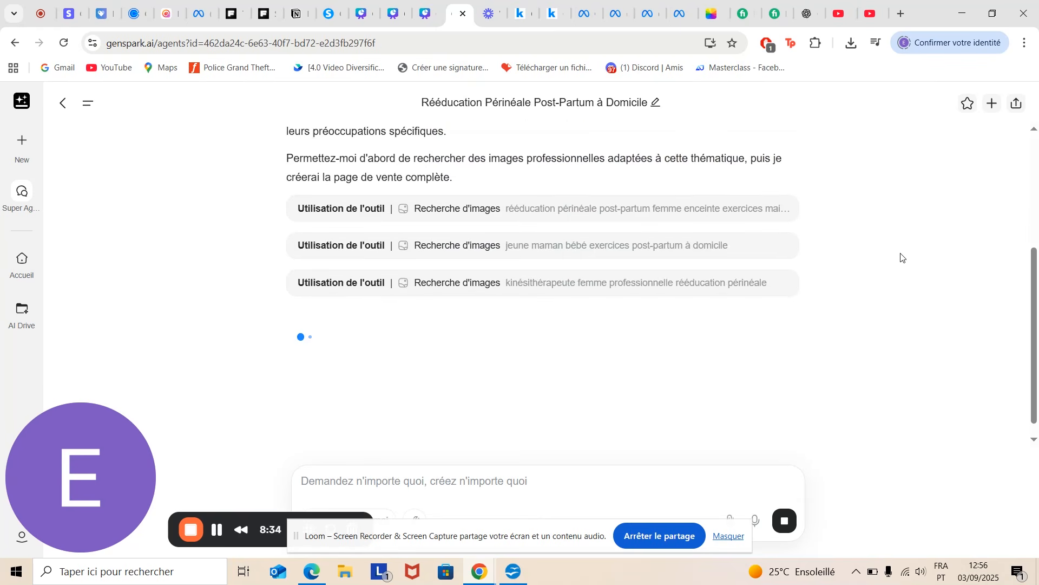
pyautogui.moveTo(1034, 302); pyautogui.dragTo(1038, 282)
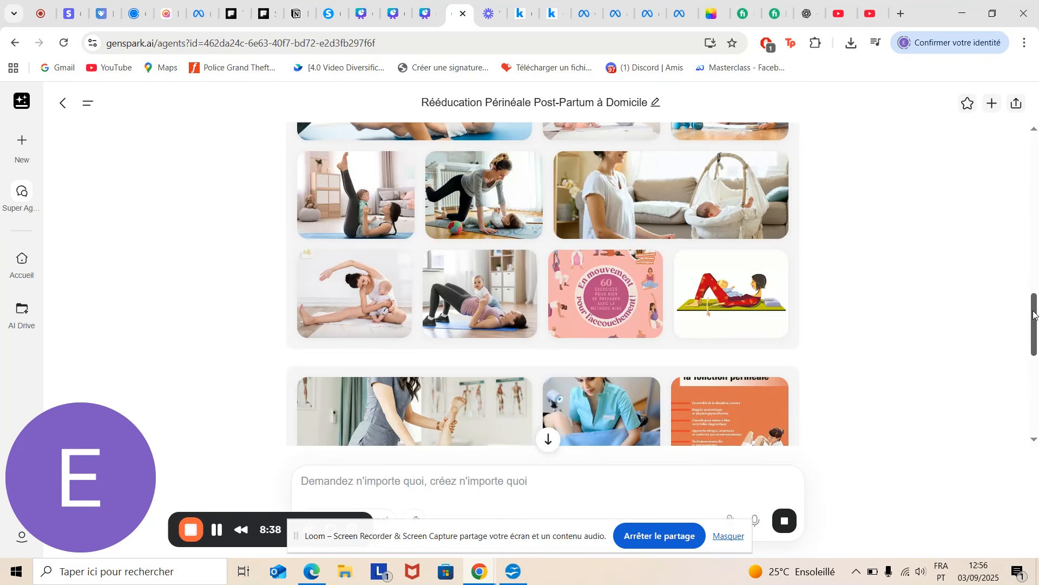
# - Reread the submitted prompt and follow Genspark's response down to the page_vente_reeducation_perineale file being created
pyautogui.moveTo(1034, 315); pyautogui.dragTo(1038, 150)
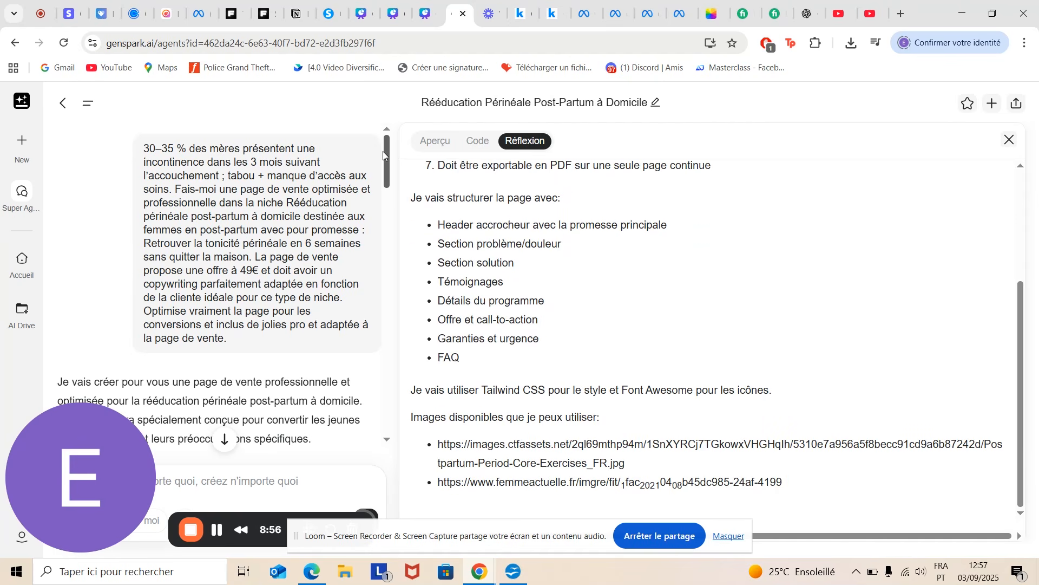
pyautogui.moveTo(386, 149); pyautogui.dragTo(386, 156)
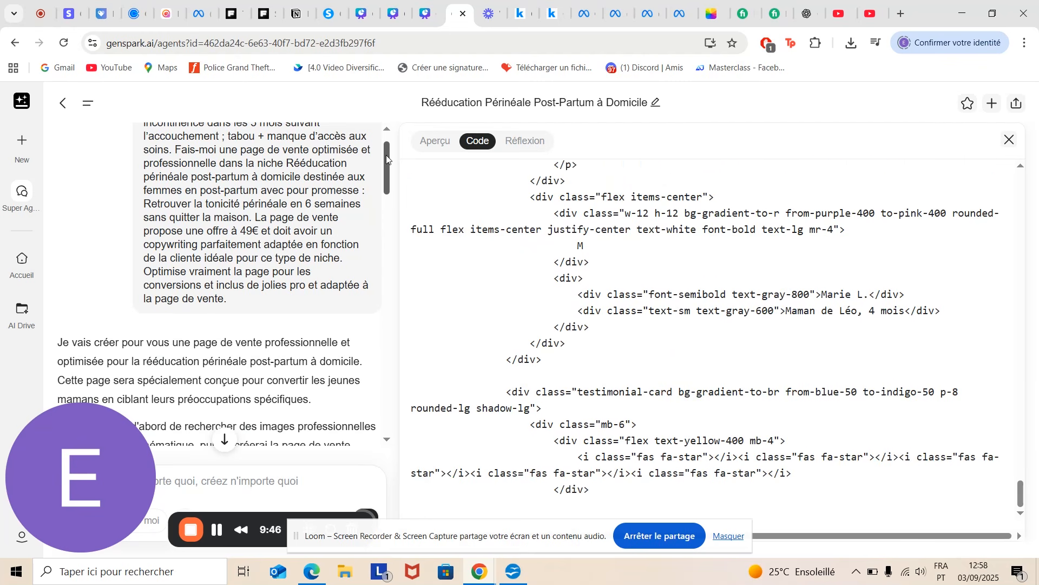
pyautogui.moveTo(386, 155); pyautogui.dragTo(382, 181)
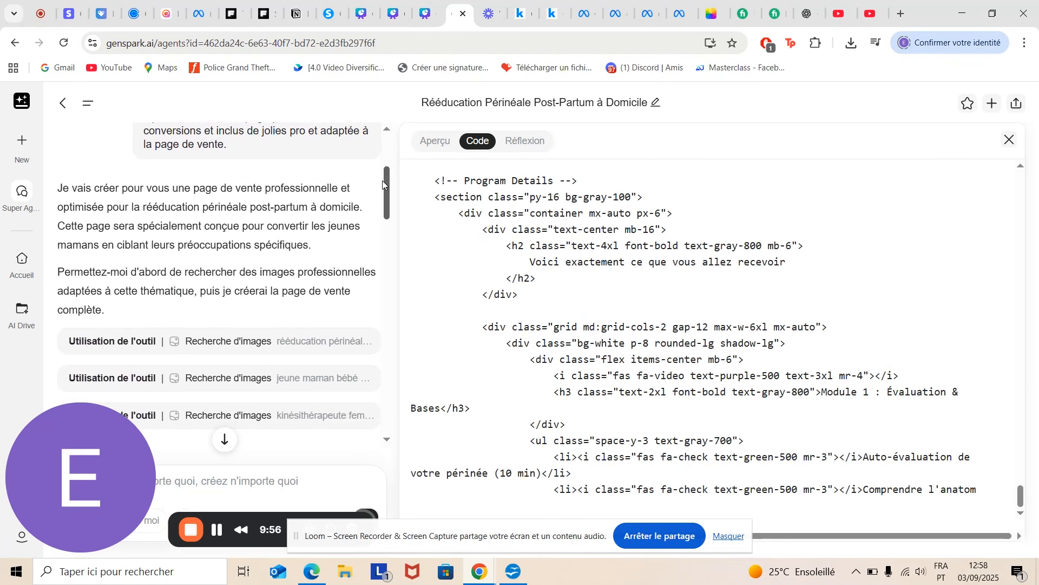
pyautogui.moveTo(383, 180); pyautogui.dragTo(382, 183)
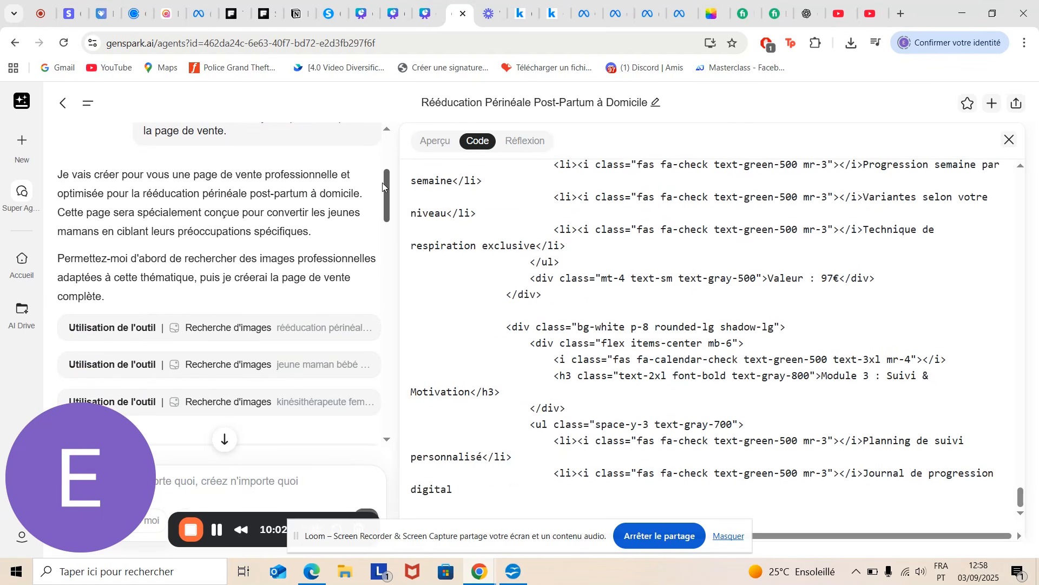
pyautogui.moveTo(382, 183); pyautogui.dragTo(382, 199)
pyautogui.moveTo(381, 215); pyautogui.dragTo(388, 382)
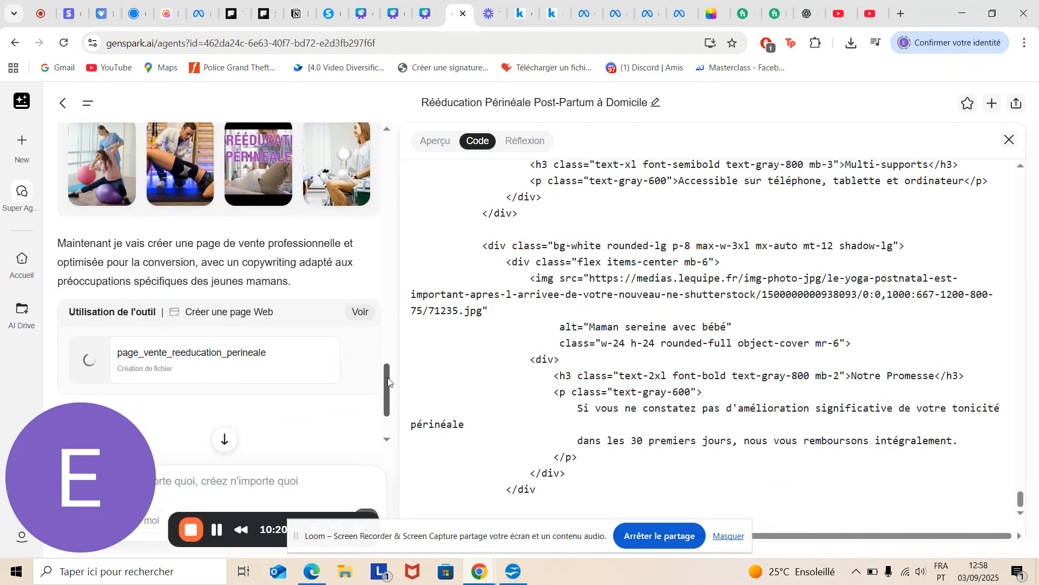
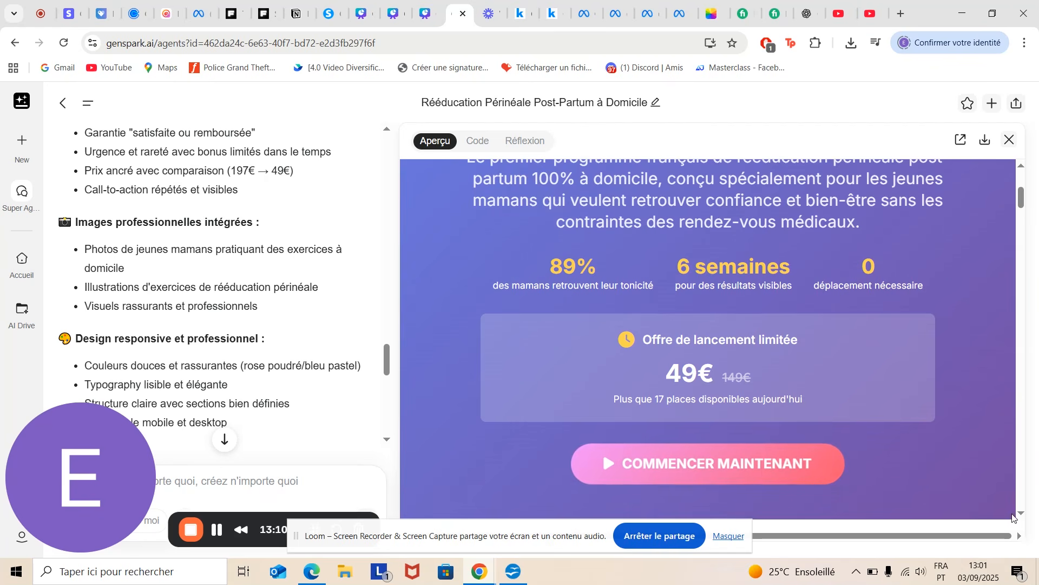
# - Examine the sales page preview from the opening launch offer through the "Vous n'êtes pas seule face à ces difficultés..." section and its warning box
pyautogui.click(1020, 514)
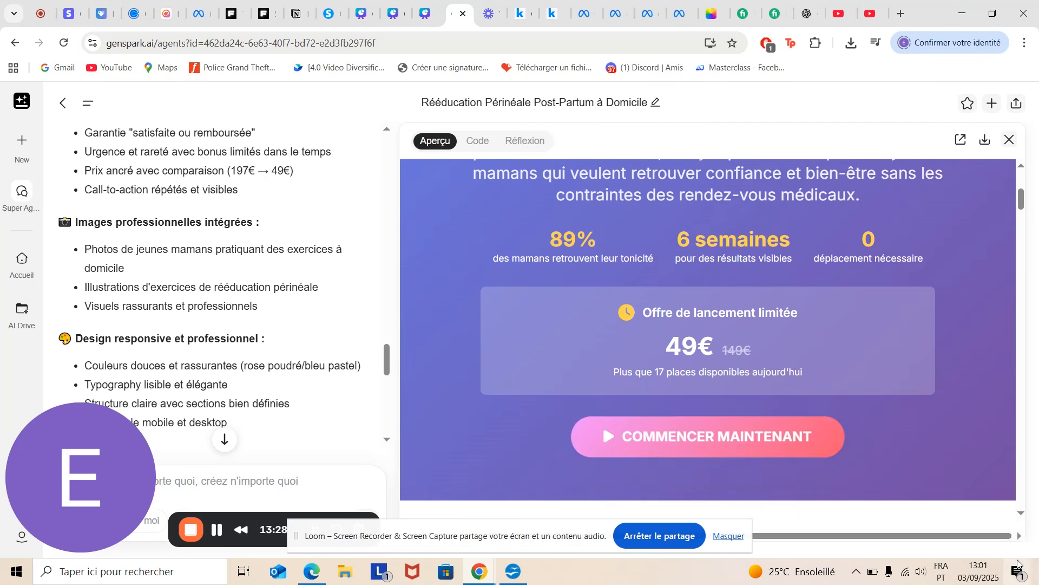
pyautogui.click(1021, 515)
pyautogui.scroll(-5, 1021, 518)
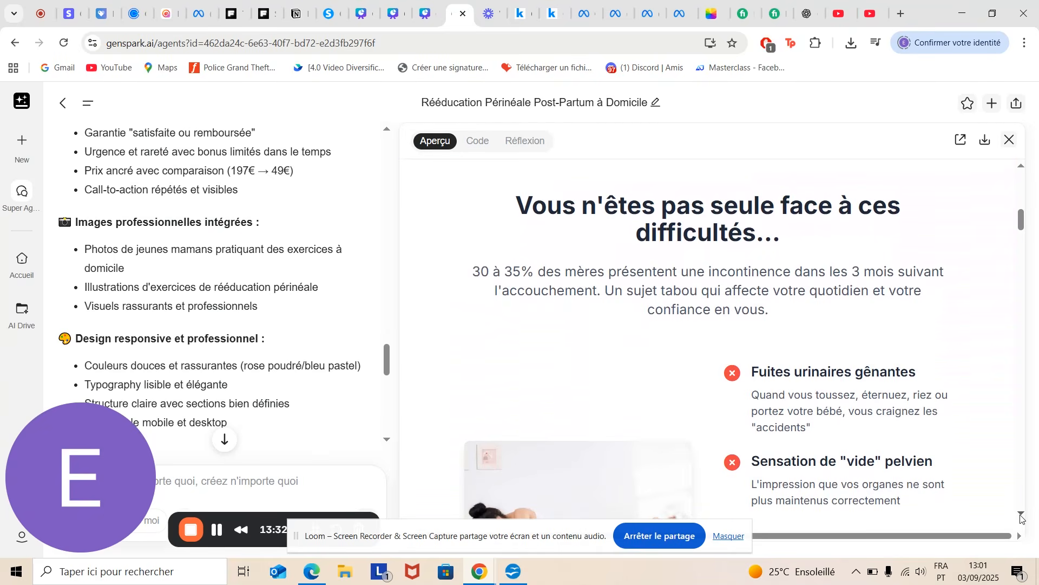
pyautogui.scroll(-1, 1021, 518)
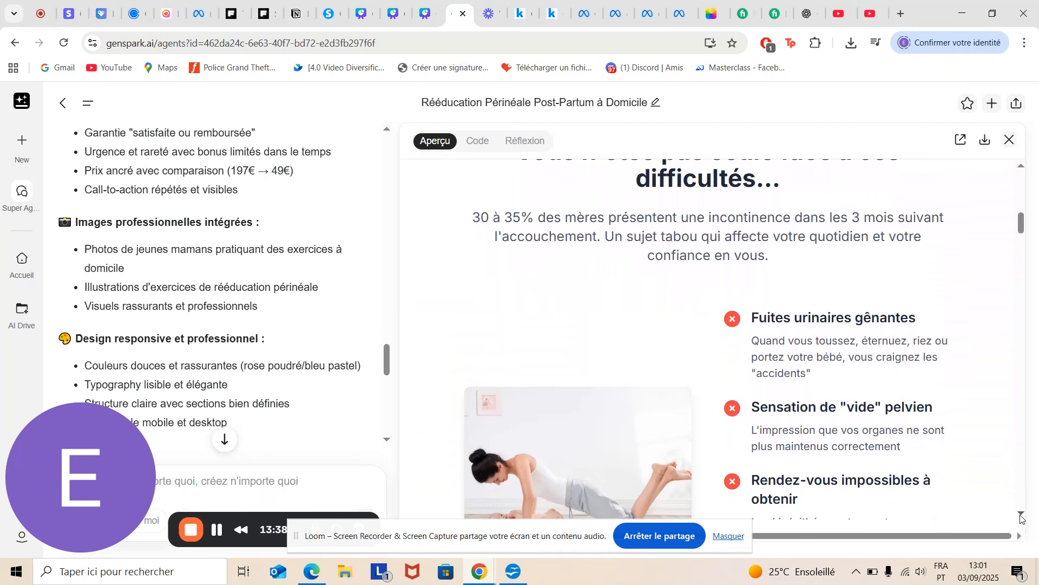
pyautogui.click(1020, 515)
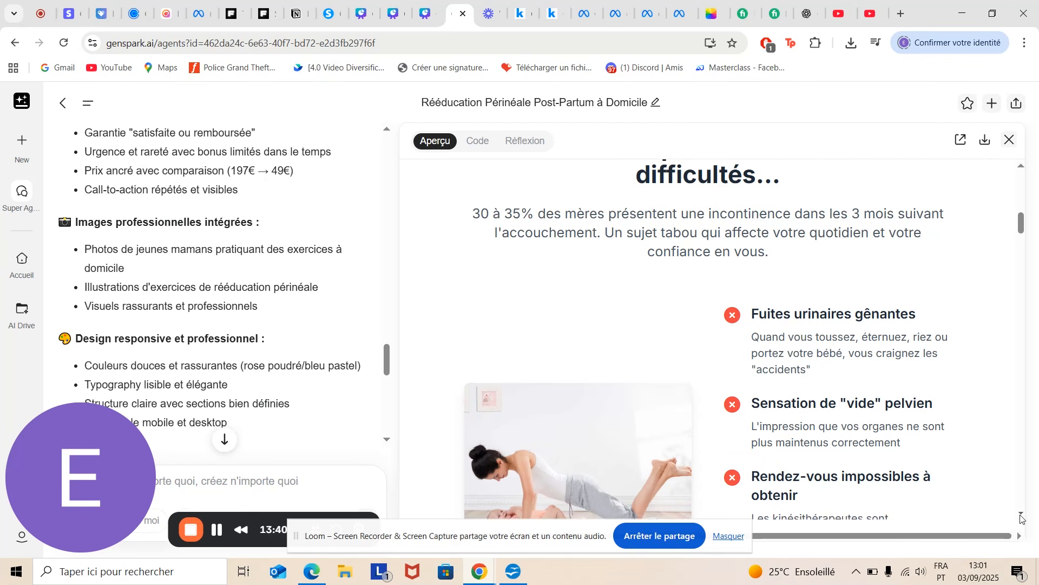
pyautogui.click(1021, 514)
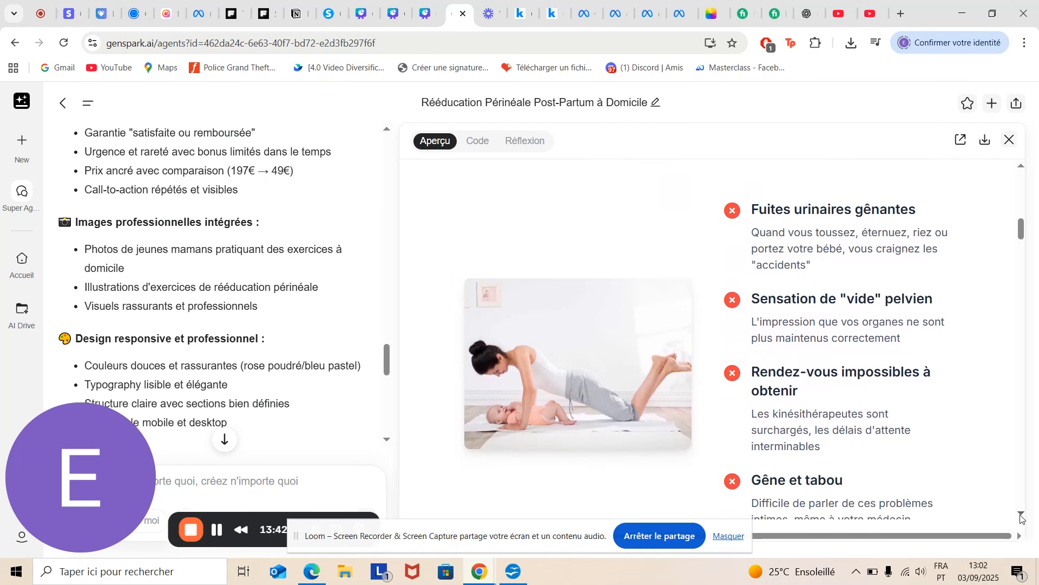
pyautogui.click(1021, 515)
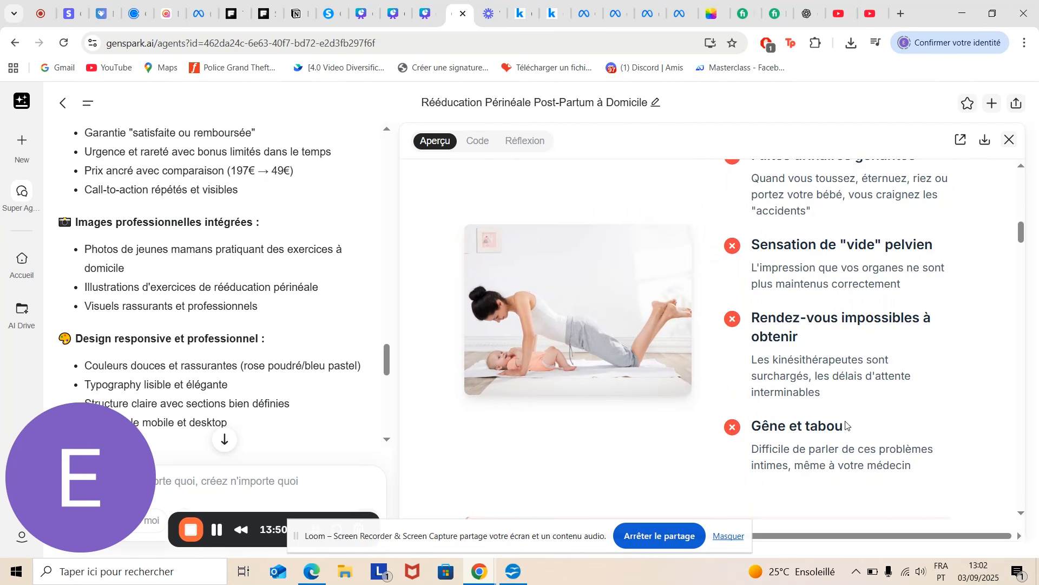
pyautogui.click(1021, 514)
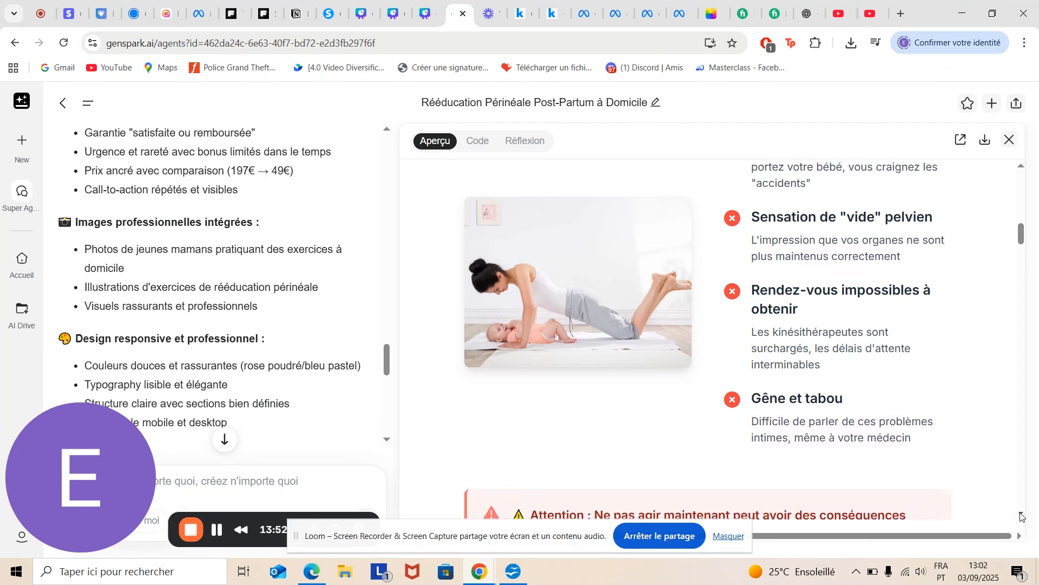
pyautogui.click(1022, 513)
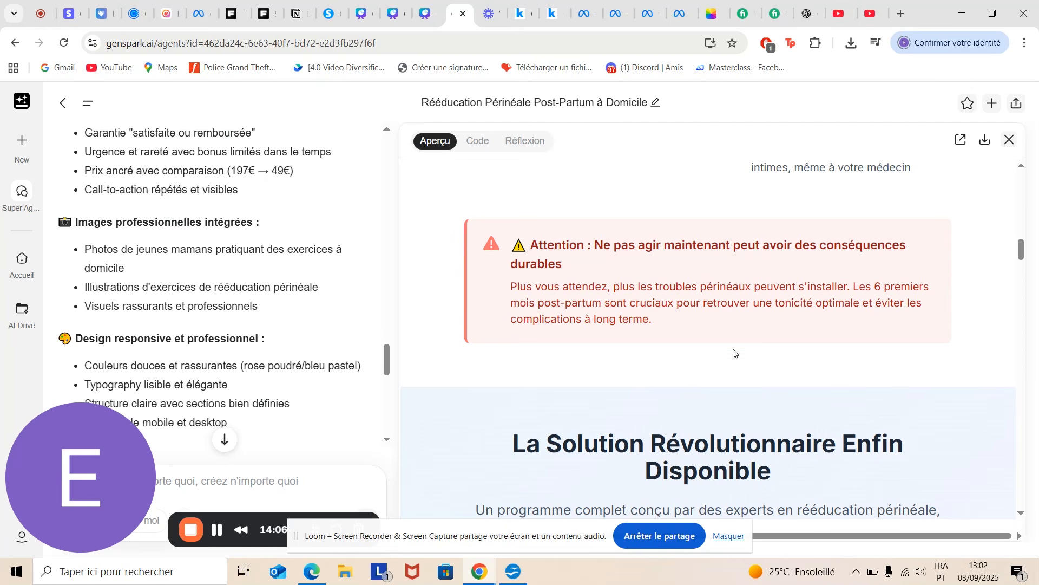
# - Review the preview's "La Solution Révolutionnaire Enfin Disponible" section and the customer testimonials under "Elles ont retrouvé leur confiance"
pyautogui.click(1022, 514)
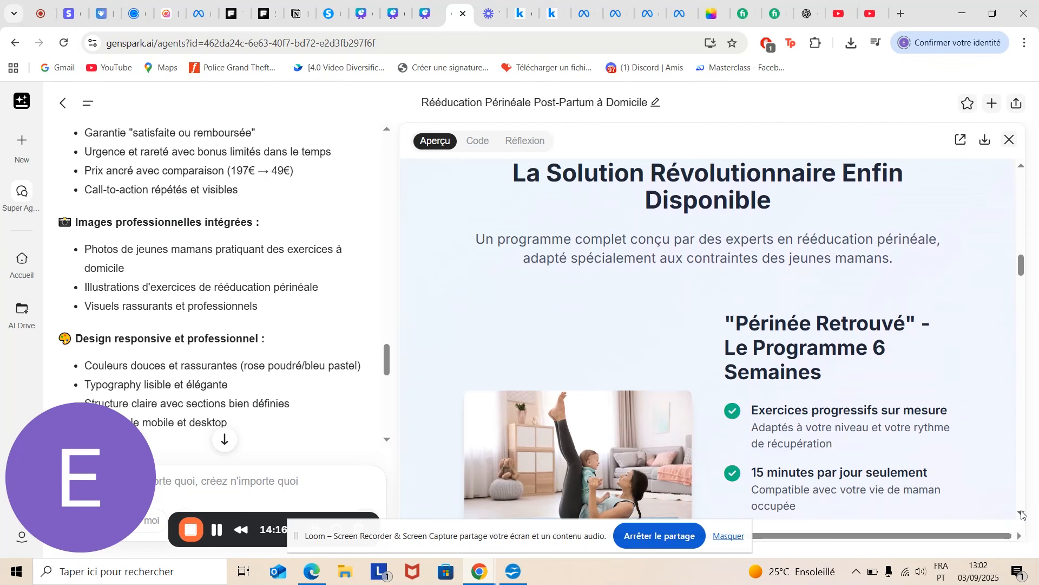
pyautogui.scroll(-2, 1022, 514)
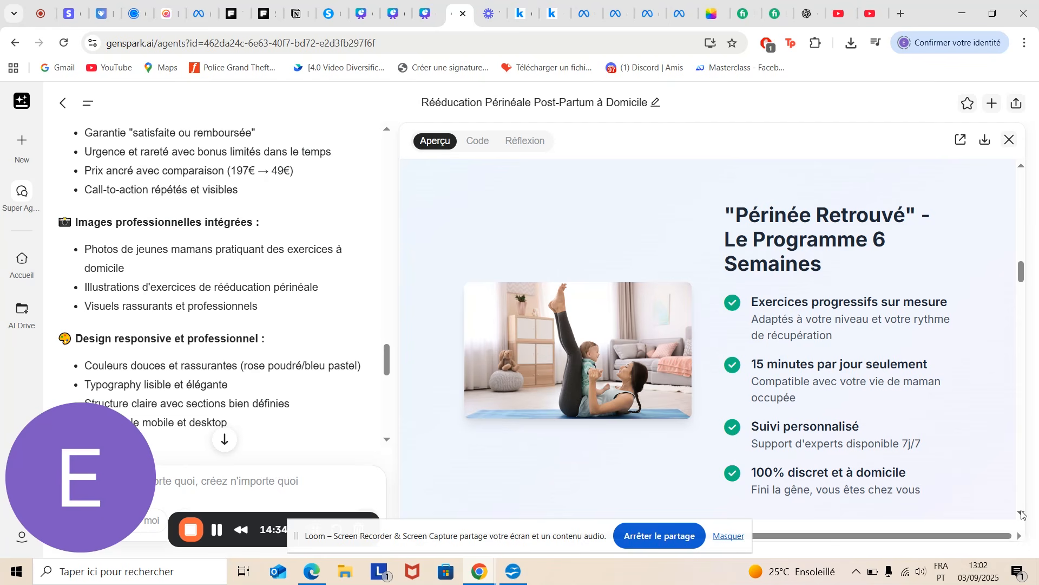
pyautogui.click(1022, 513)
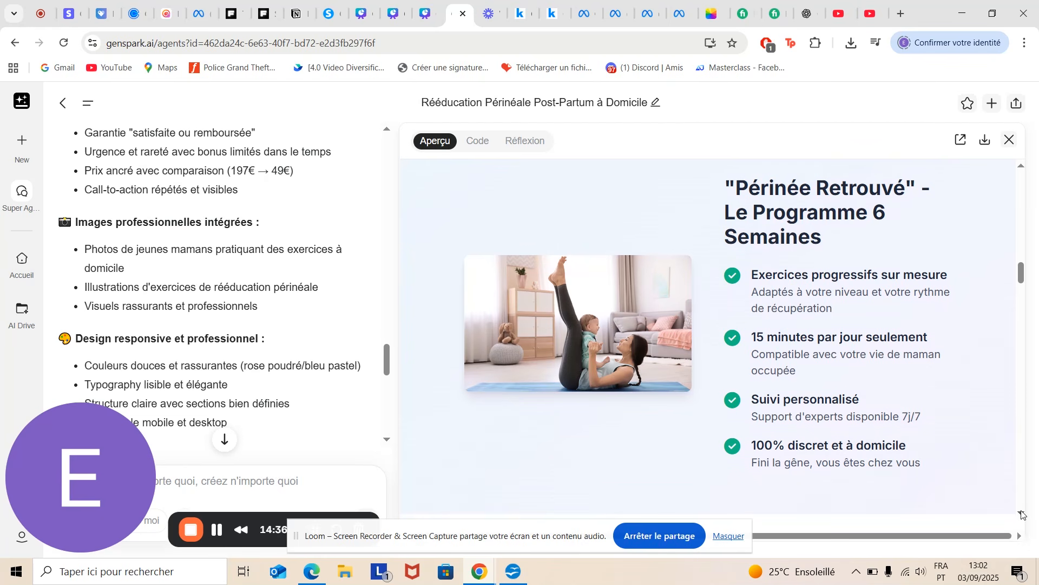
pyautogui.scroll(-3, 1022, 513)
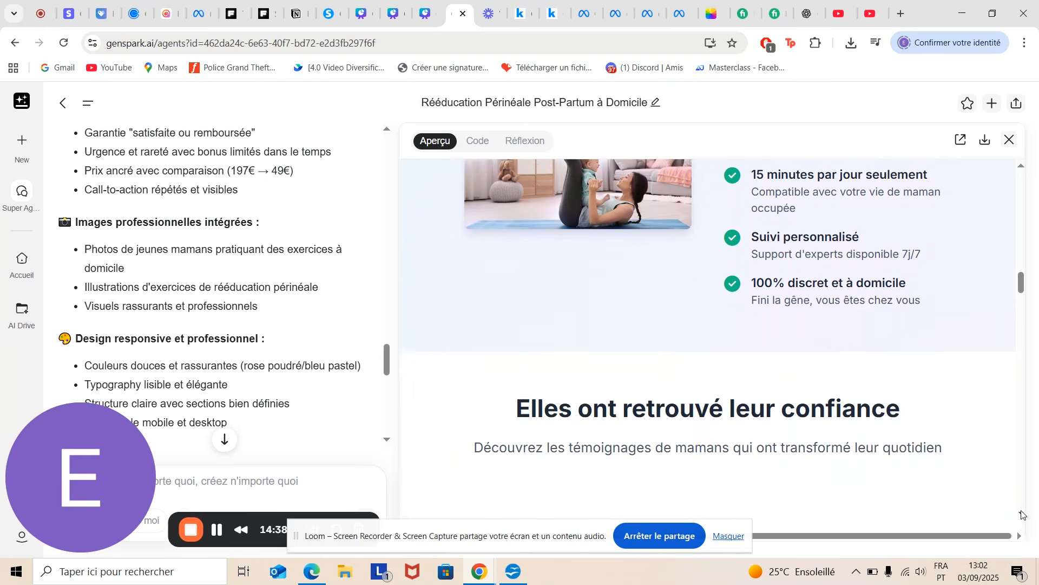
pyautogui.scroll(-5, 1022, 513)
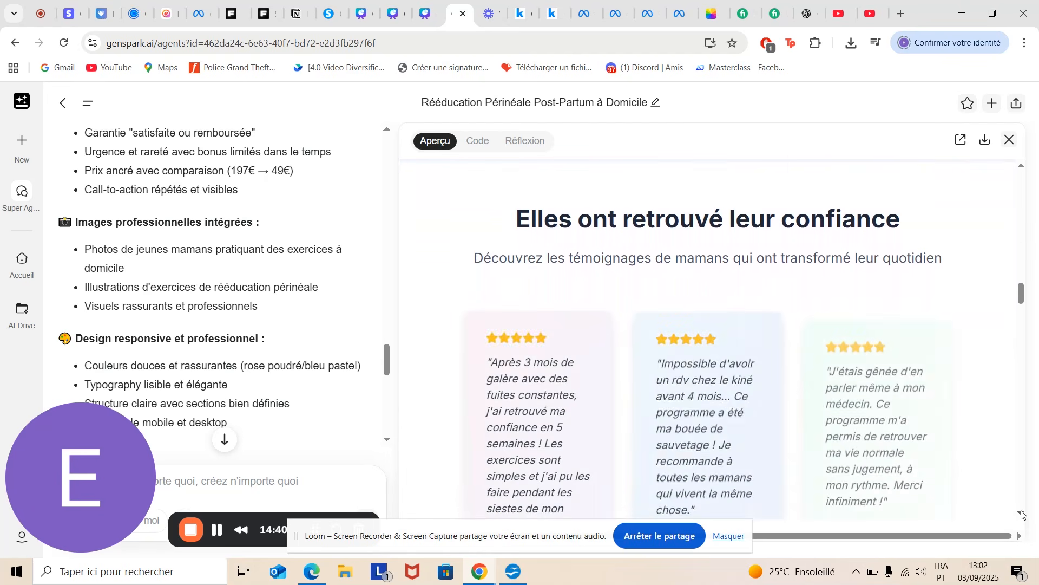
pyautogui.scroll(-1, 1022, 513)
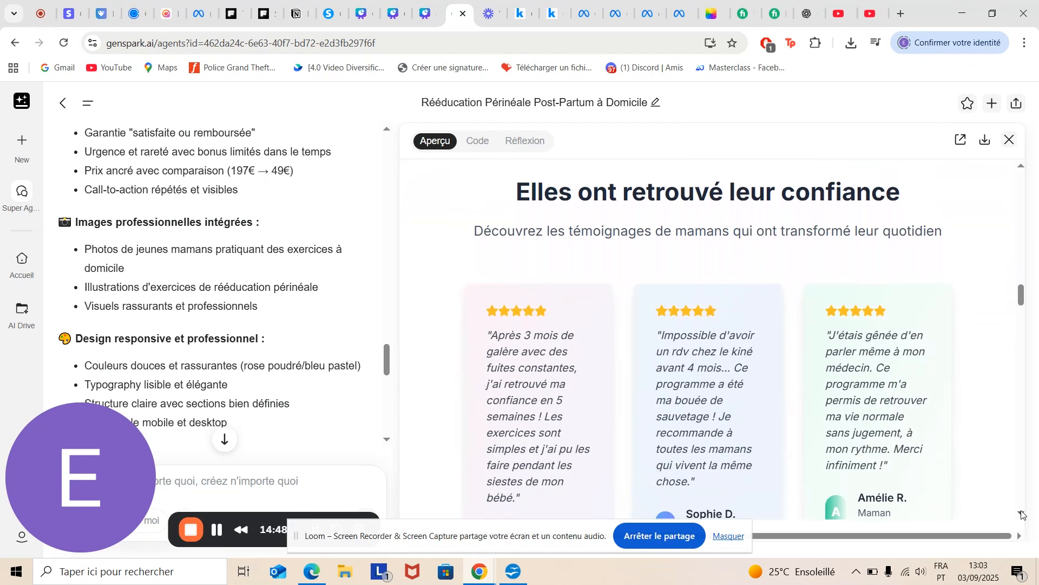
pyautogui.scroll(-3, 1022, 514)
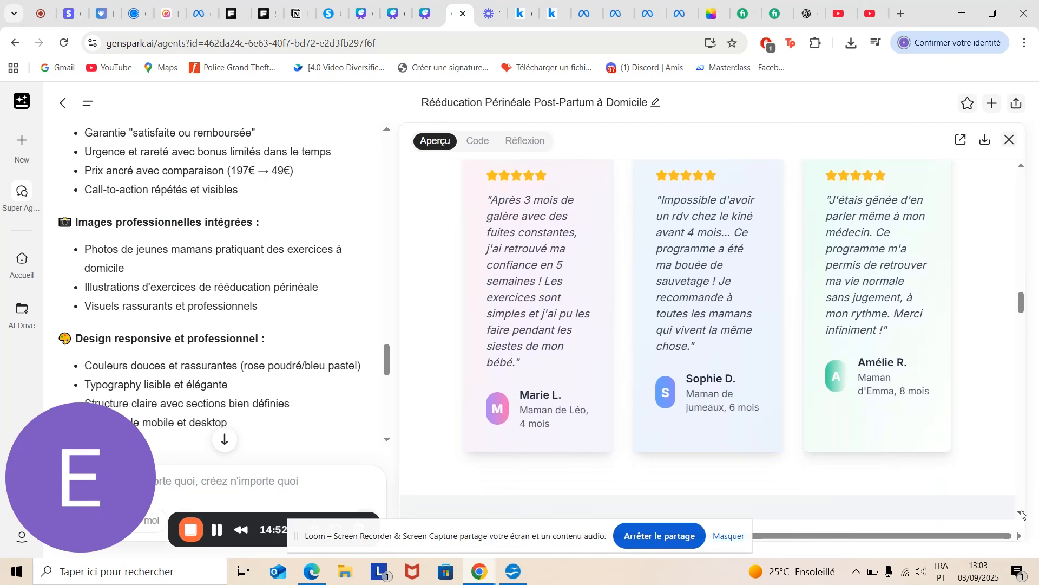
pyautogui.scroll(-4, 1022, 514)
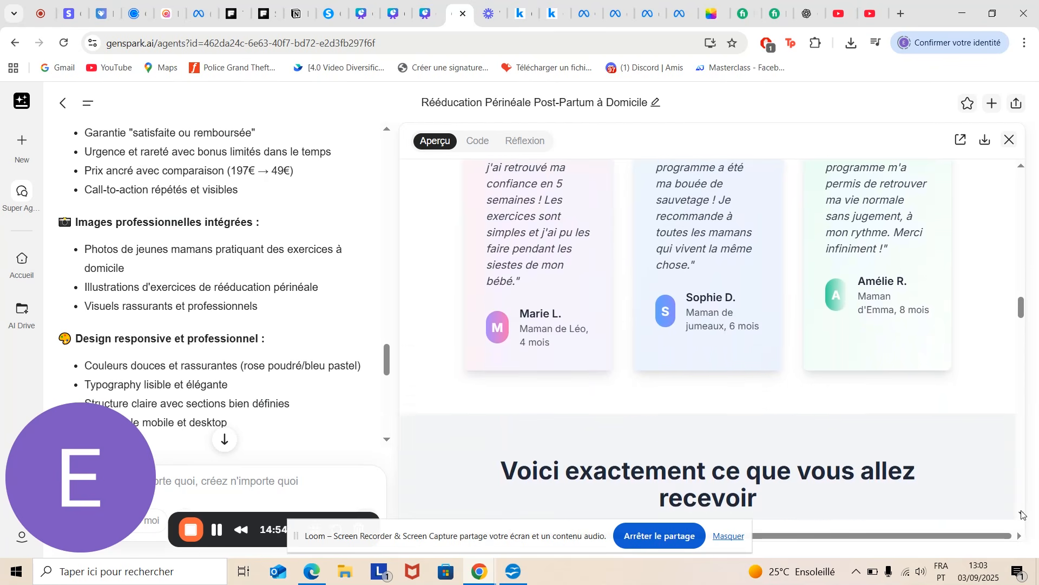
# - Review the program modules, the VIP bonus and total value box, and the "Votre Satisfaction, Notre Garantie" section of the preview
pyautogui.scroll(-6, 1022, 514)
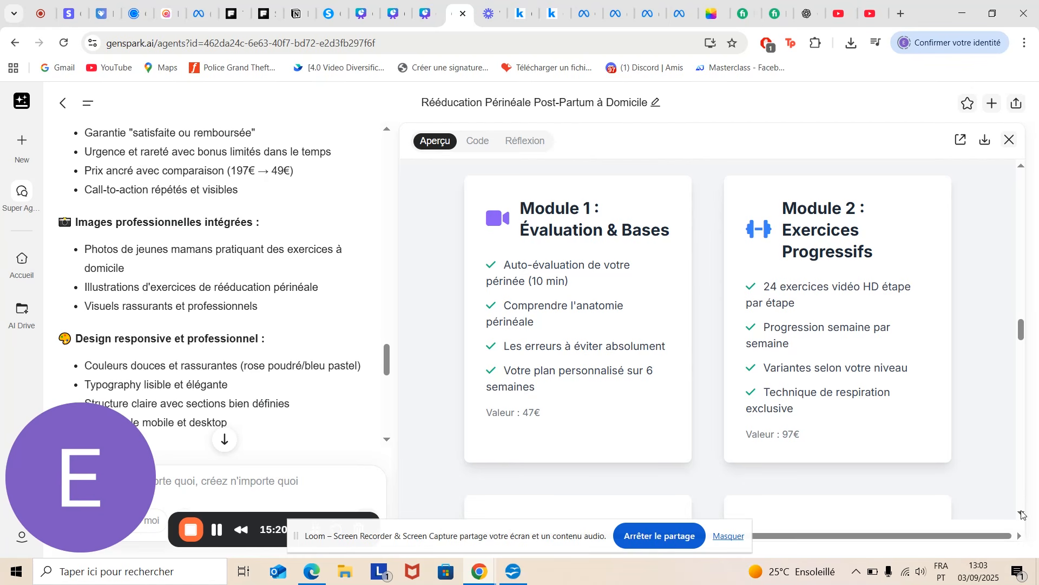
pyautogui.scroll(-1, 1022, 514)
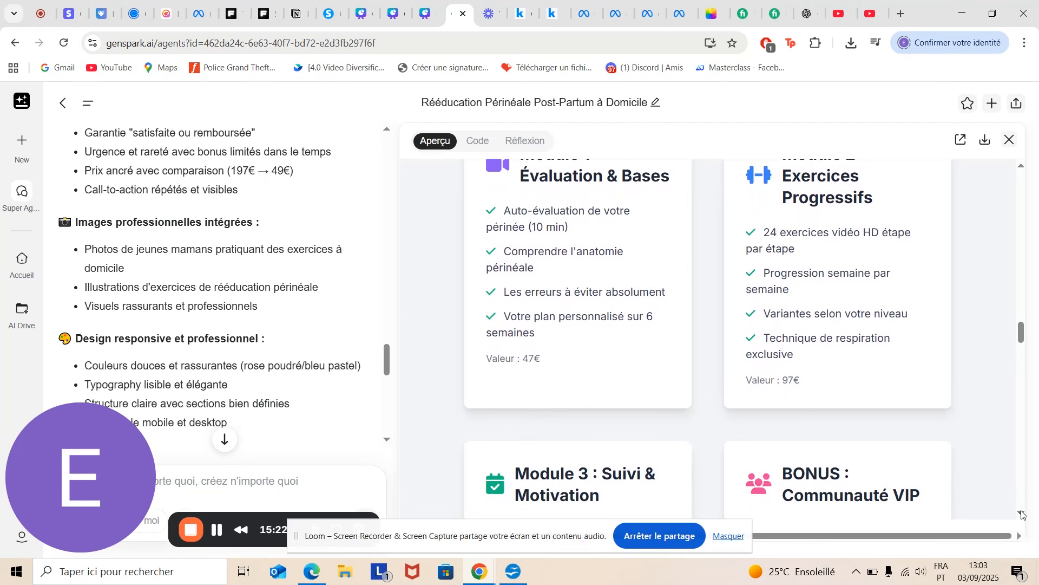
pyautogui.scroll(-5, 1022, 515)
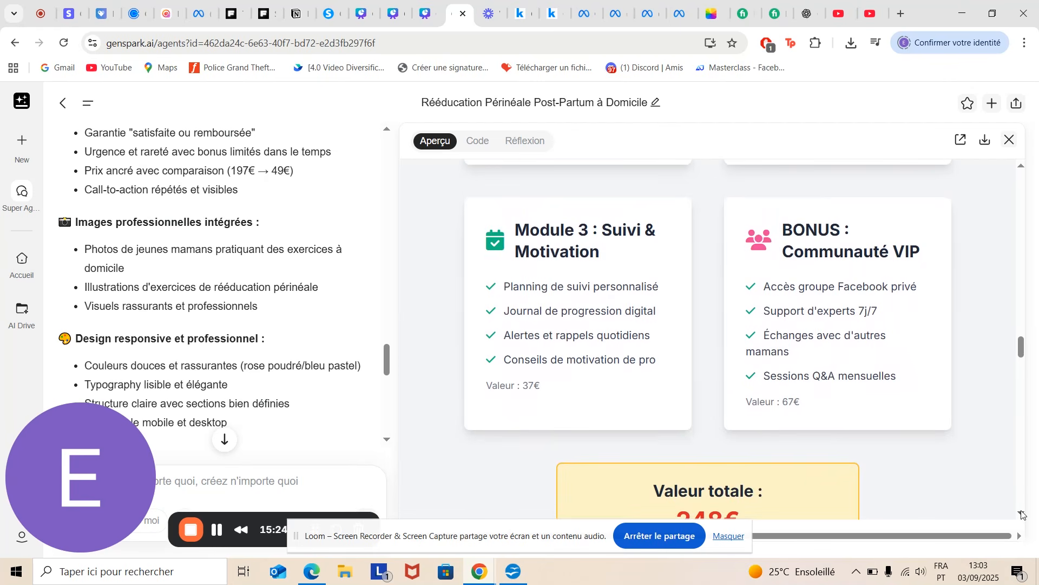
pyautogui.scroll(-4, 1022, 514)
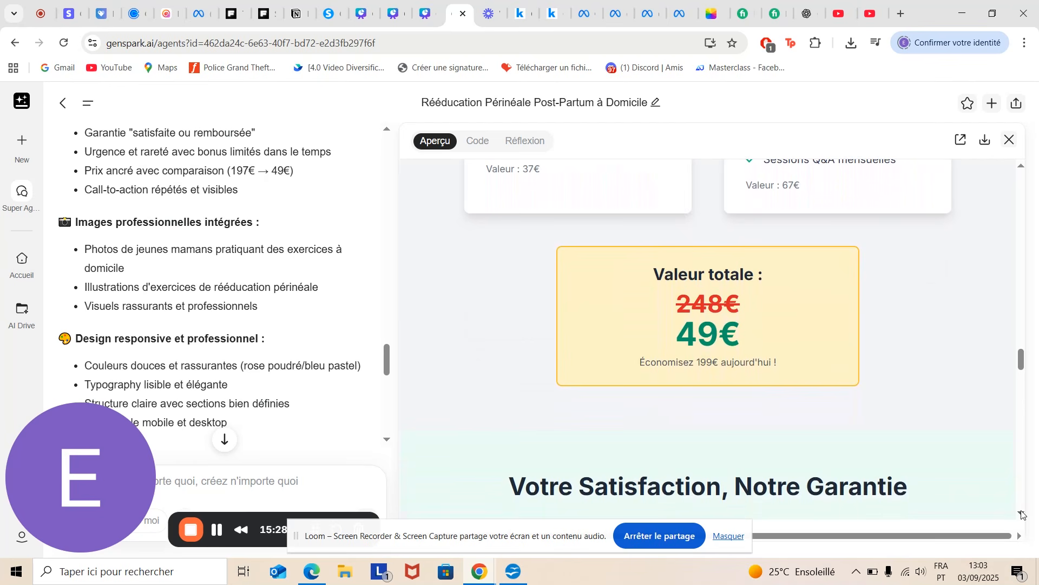
pyautogui.scroll(-5, 1022, 514)
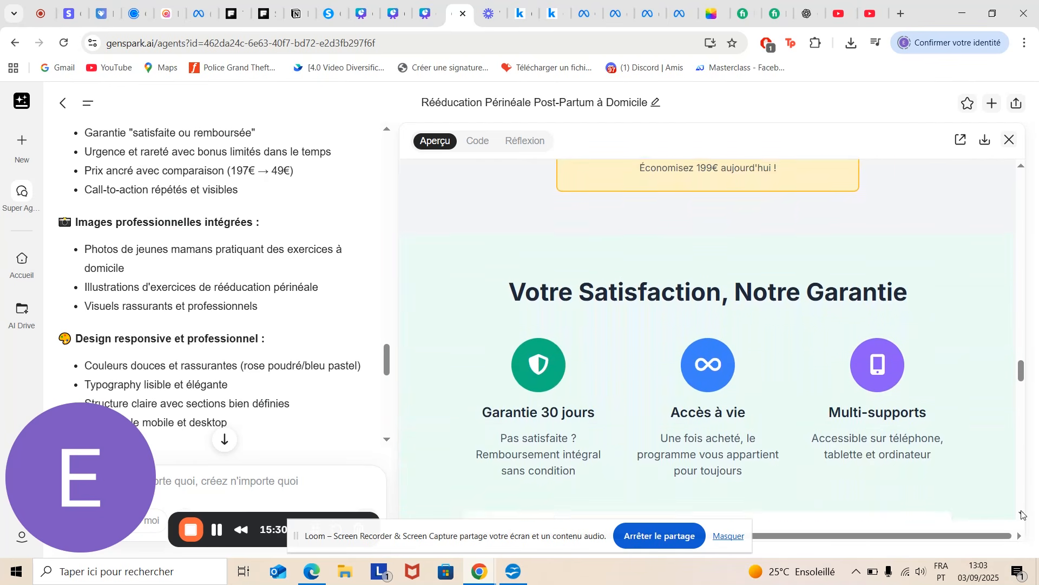
pyautogui.scroll(-2, 1021, 514)
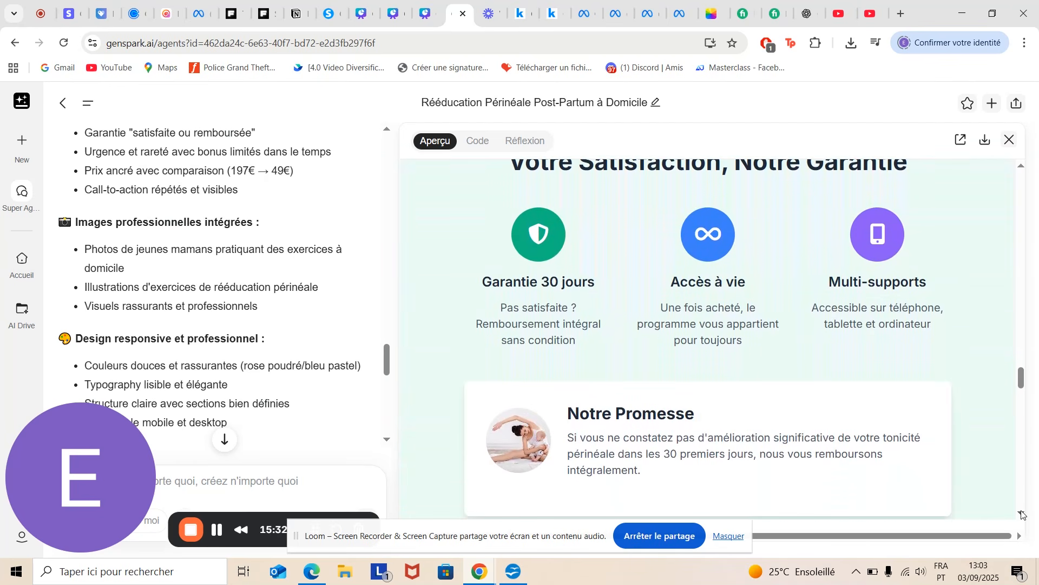
pyautogui.scroll(-3, 1022, 514)
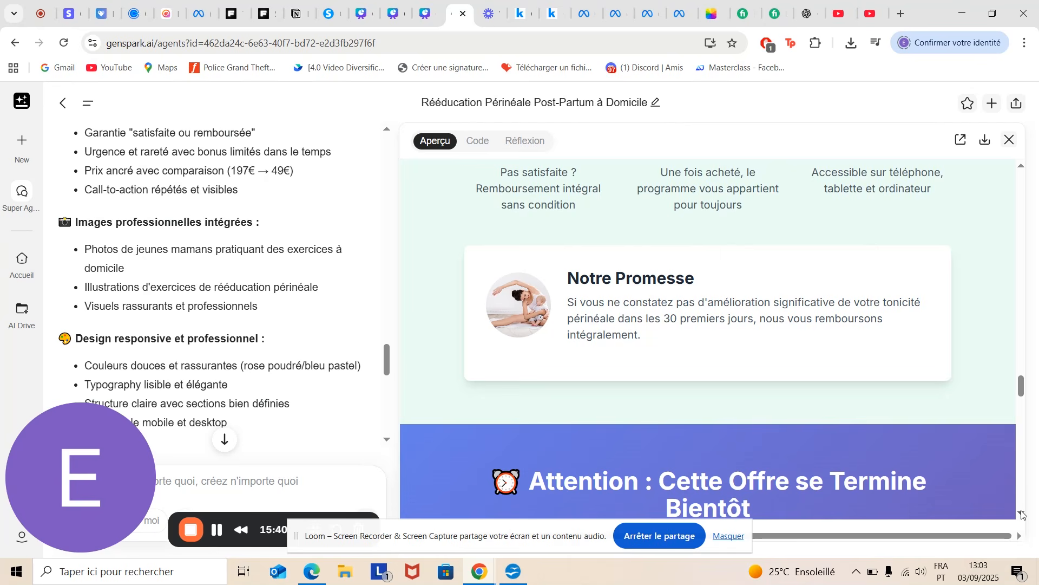
# - Examine the "Attention : Cette Offre se Termine Bientôt" section, including its remaining places, price and call-to-action, down to the FAQ heading
pyautogui.scroll(-2, 1022, 514)
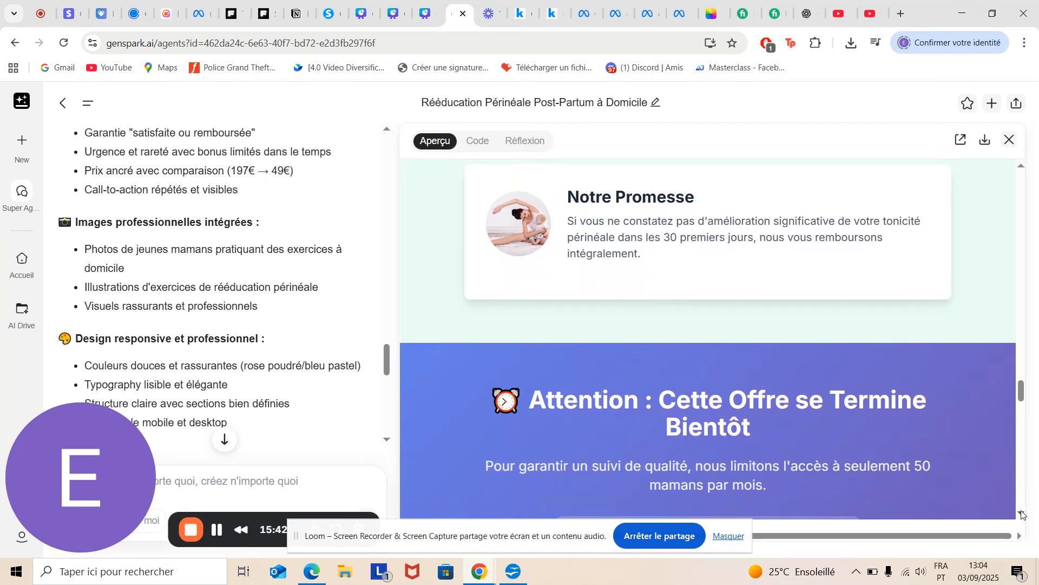
pyautogui.scroll(-2, 1022, 514)
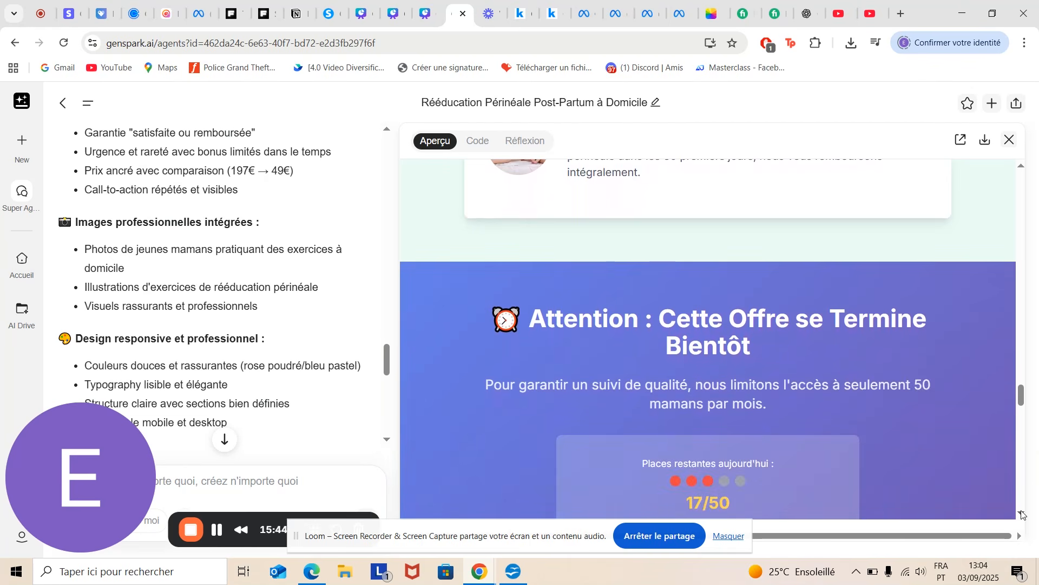
pyautogui.scroll(-4, 1022, 515)
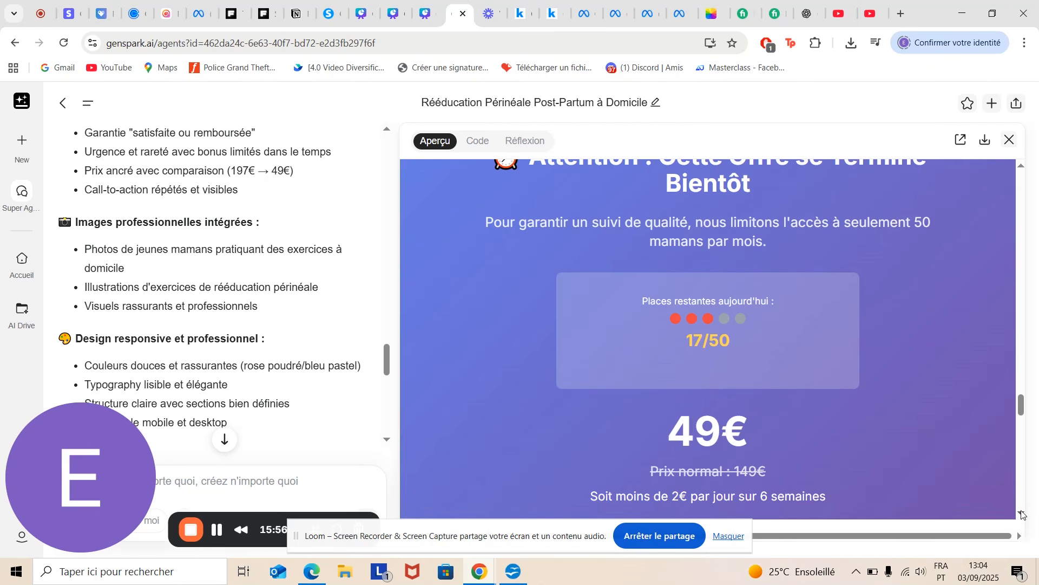
pyautogui.scroll(-2, 1022, 514)
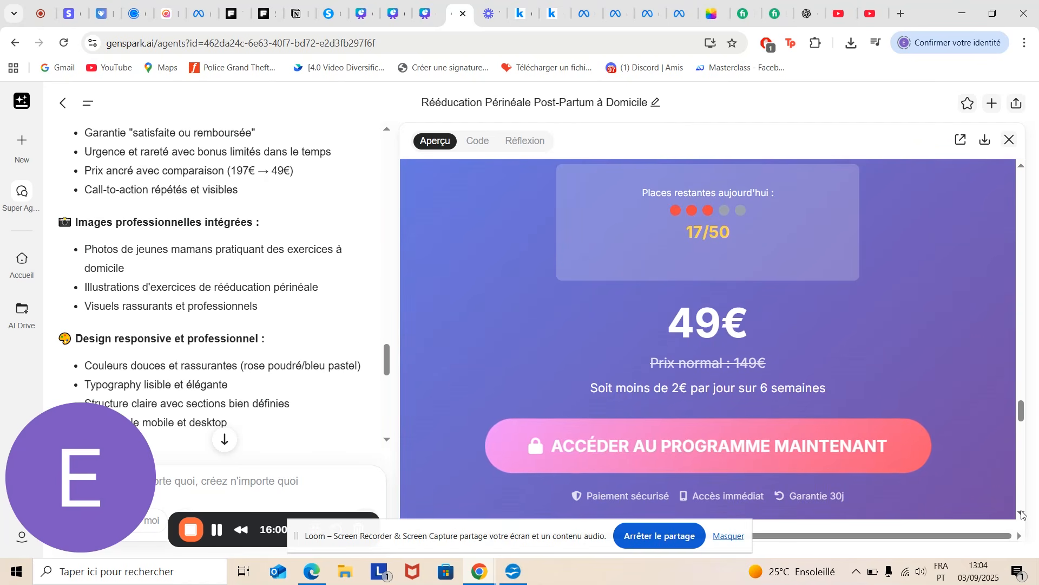
pyautogui.scroll(-2, 1022, 514)
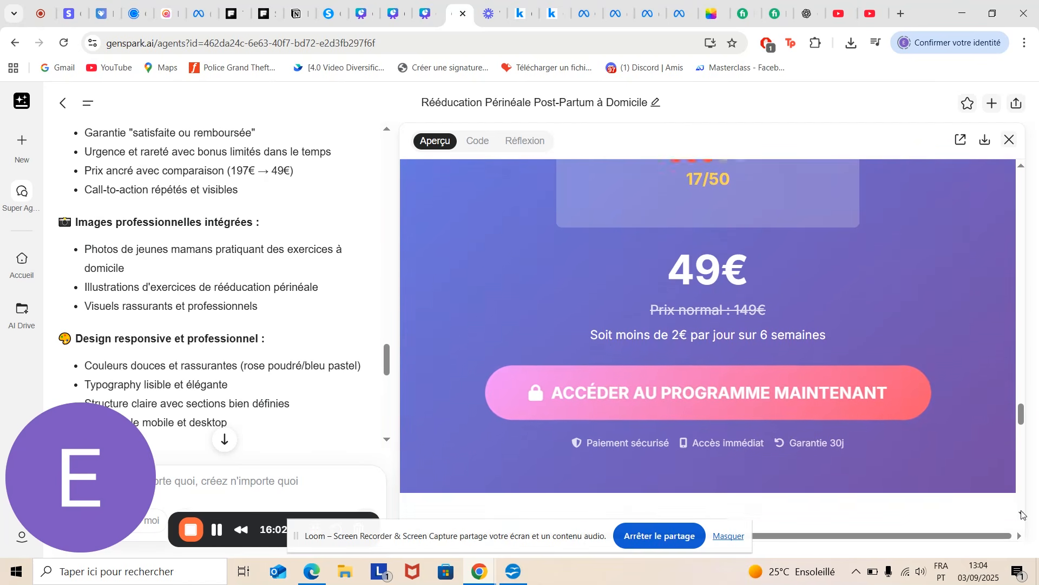
pyautogui.scroll(-1, 758, 379)
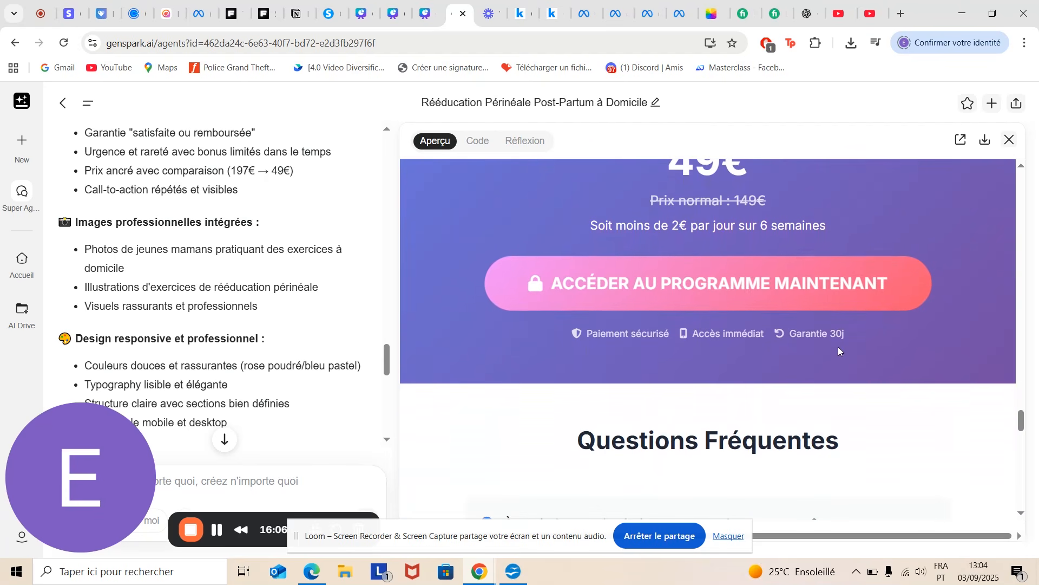
# - Review all the questions and answers in the "Questions Fréquentes" section of the sales page preview
pyautogui.click(1021, 514)
pyautogui.scroll(-4, 1022, 517)
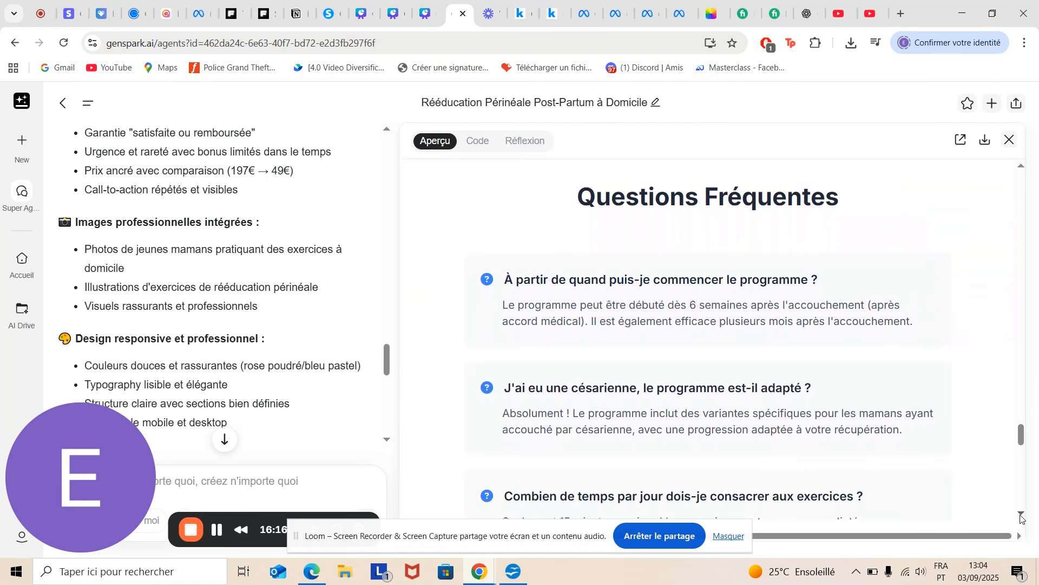
pyautogui.scroll(-1, 1022, 519)
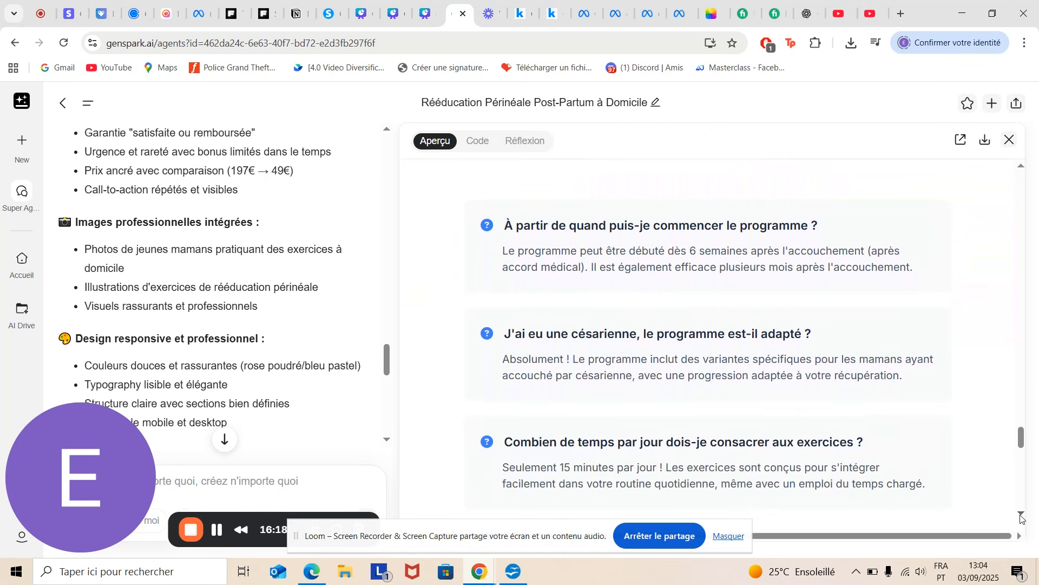
pyautogui.scroll(-4, 1022, 519)
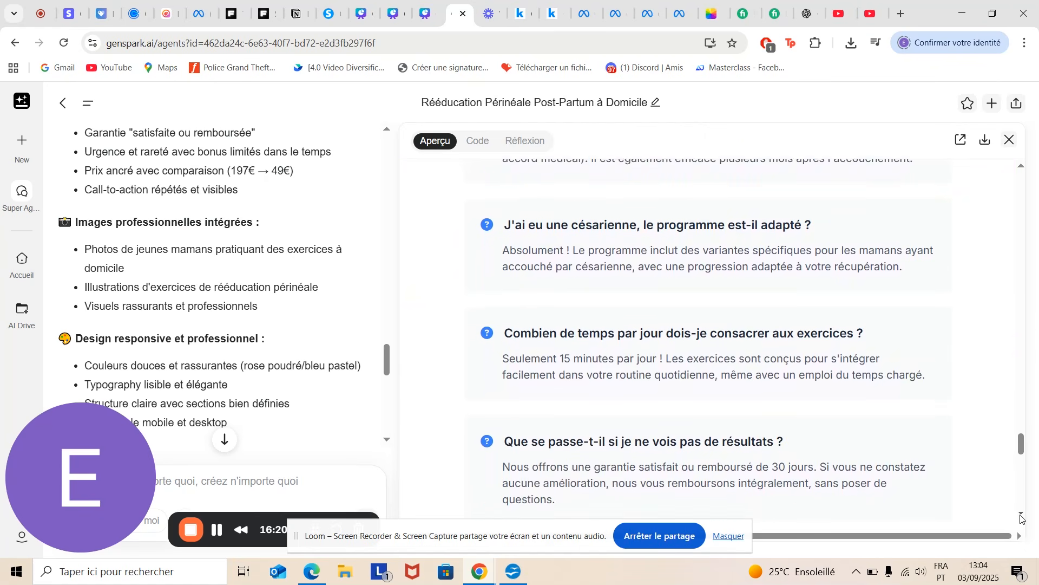
pyautogui.scroll(-5, 1021, 518)
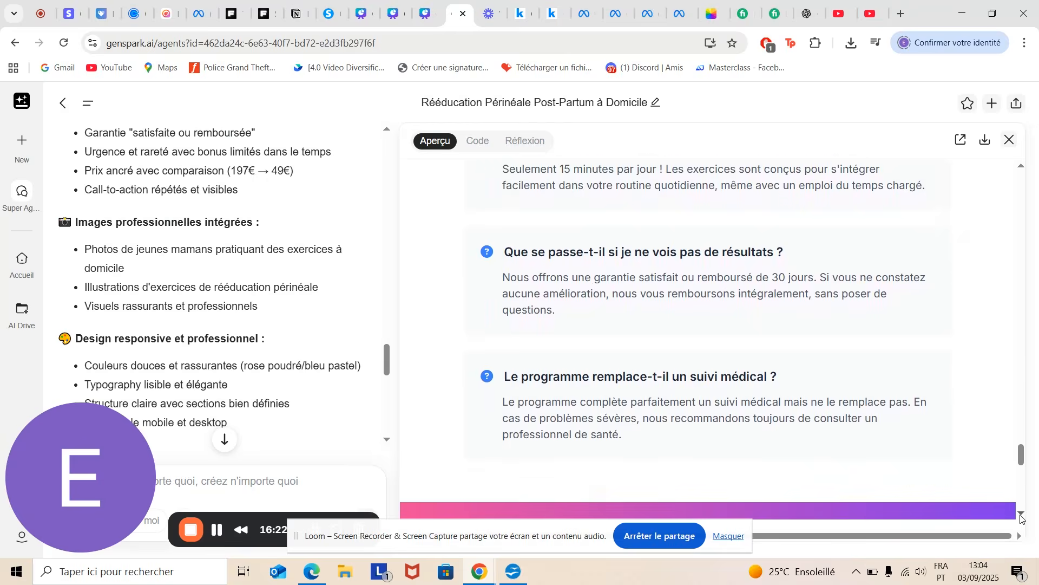
# - Examine the preview's closing section "Ne Laissez Plus Ces Troubles Gâcher Votre Quotidien", its call-to-action and the "Périnée Retrouvé" footer
pyautogui.scroll(-4, 1022, 519)
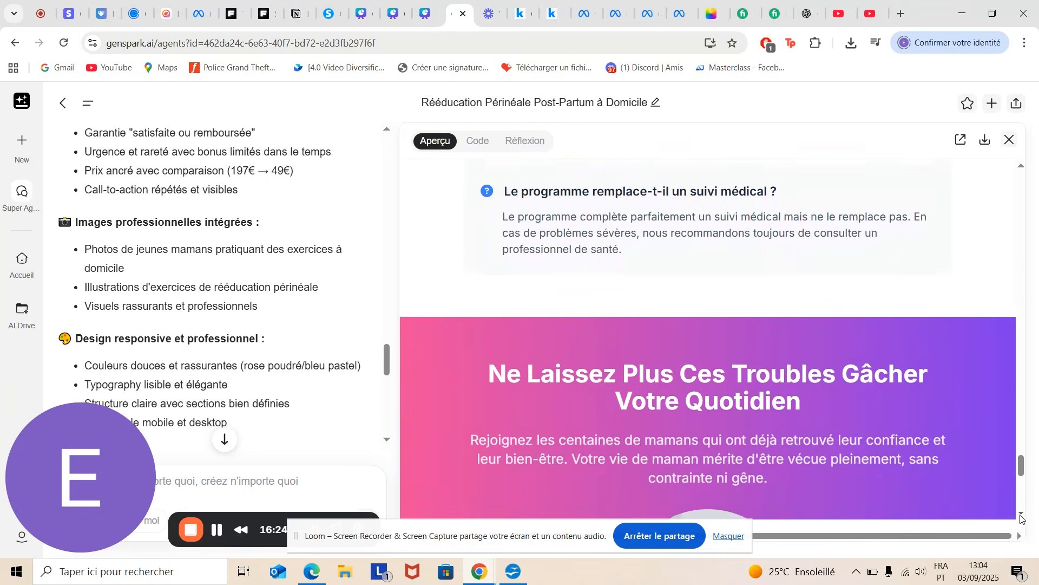
pyautogui.scroll(-1, 1022, 518)
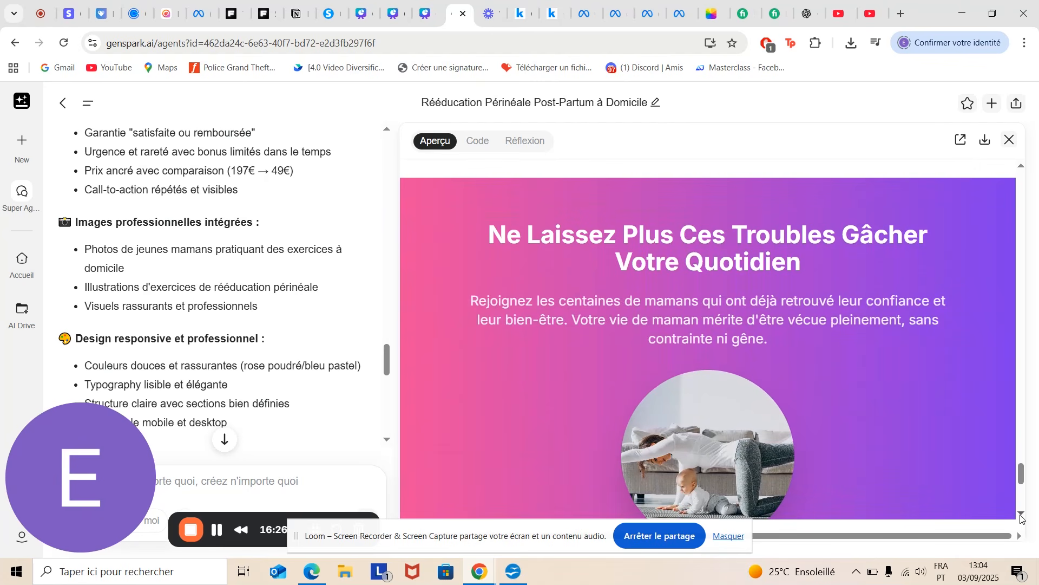
pyautogui.scroll(-1, 1022, 519)
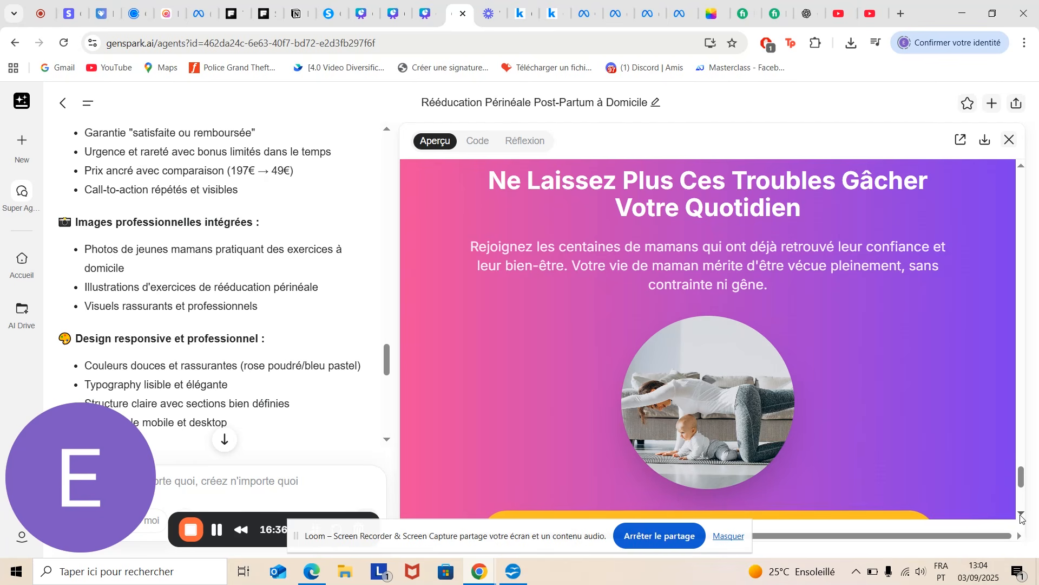
pyautogui.scroll(-4, 1020, 517)
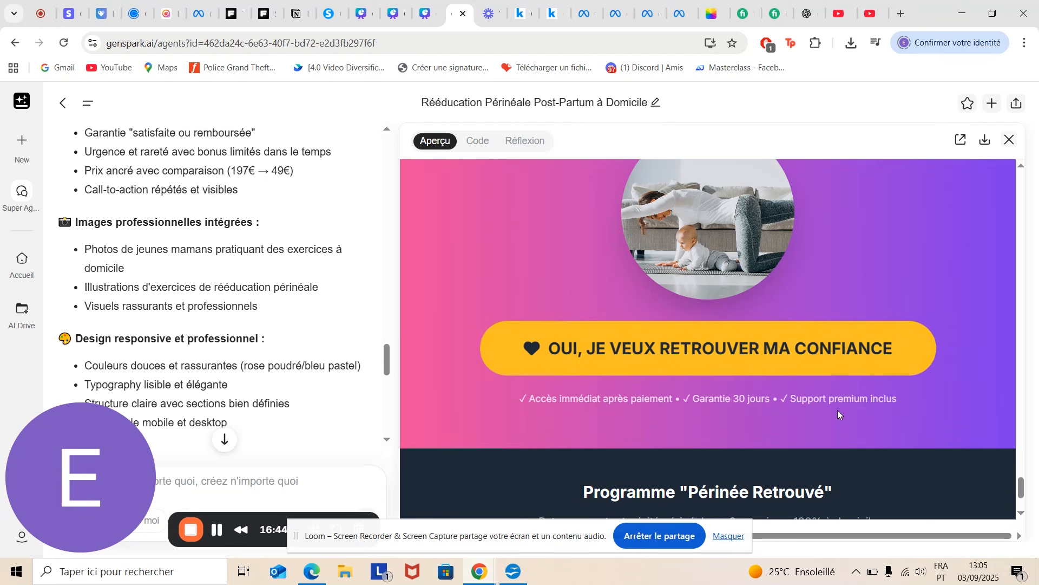
pyautogui.scroll(-1, 1018, 517)
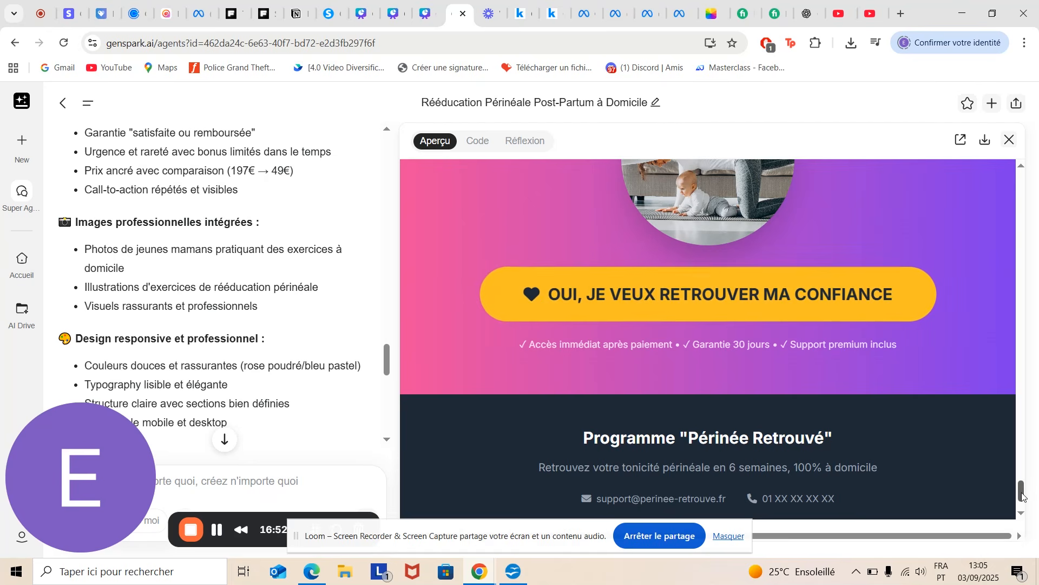
# - Open the generated sales page full size in its own tab and review its opening offer through "La Solution Révolutionnaire Enfin Disponible"
pyautogui.moveTo(1022, 497); pyautogui.dragTo(1032, 259)
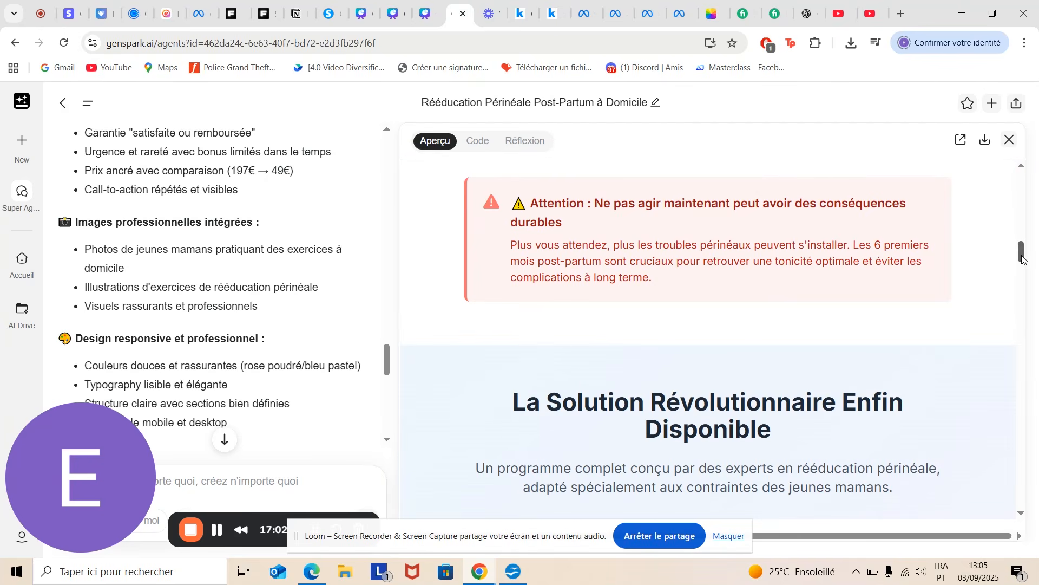
pyautogui.moveTo(1023, 258); pyautogui.dragTo(1023, 248)
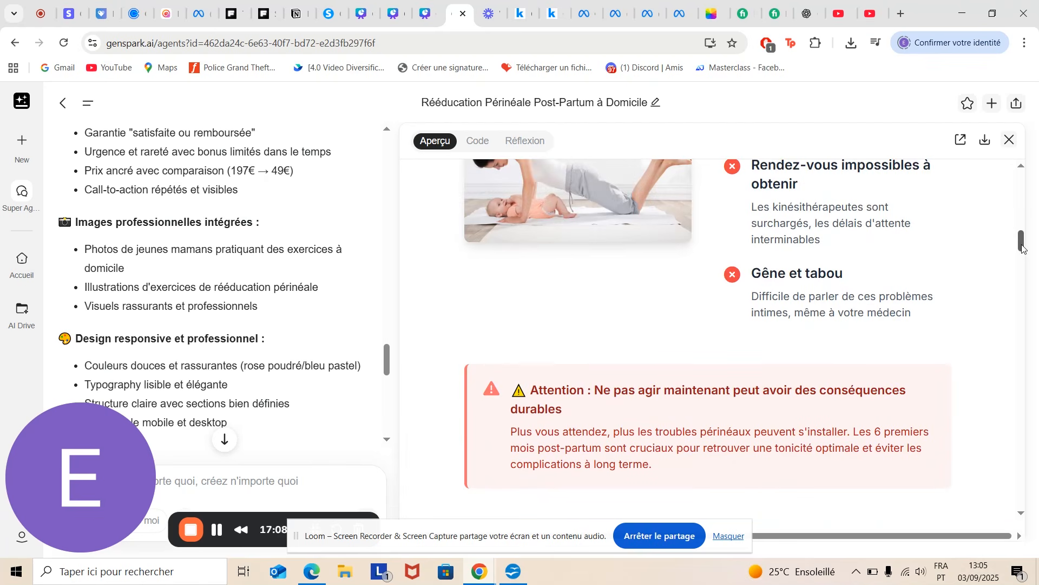
pyautogui.moveTo(1023, 243); pyautogui.dragTo(1031, 183)
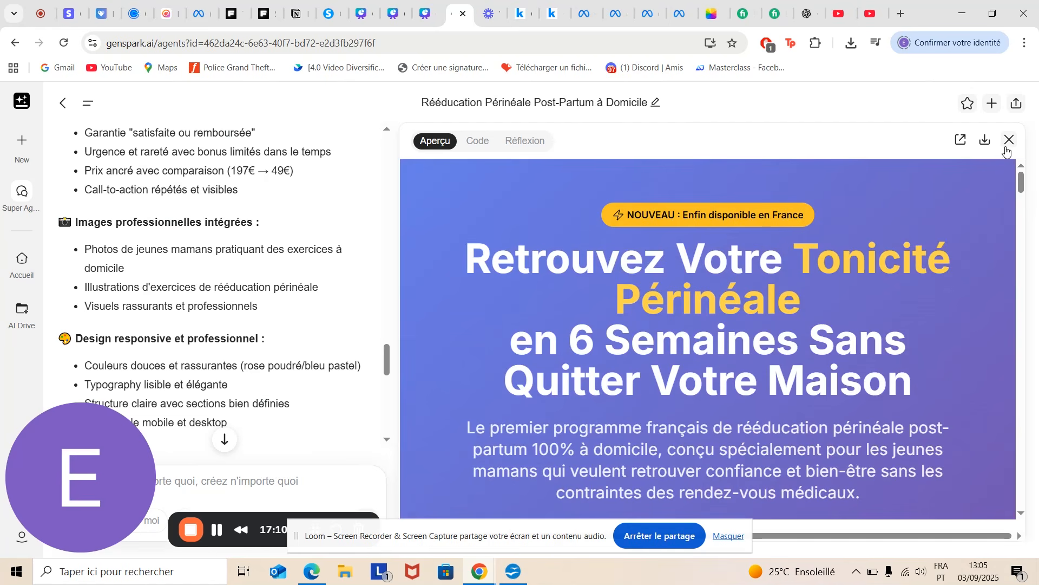
pyautogui.click(962, 140)
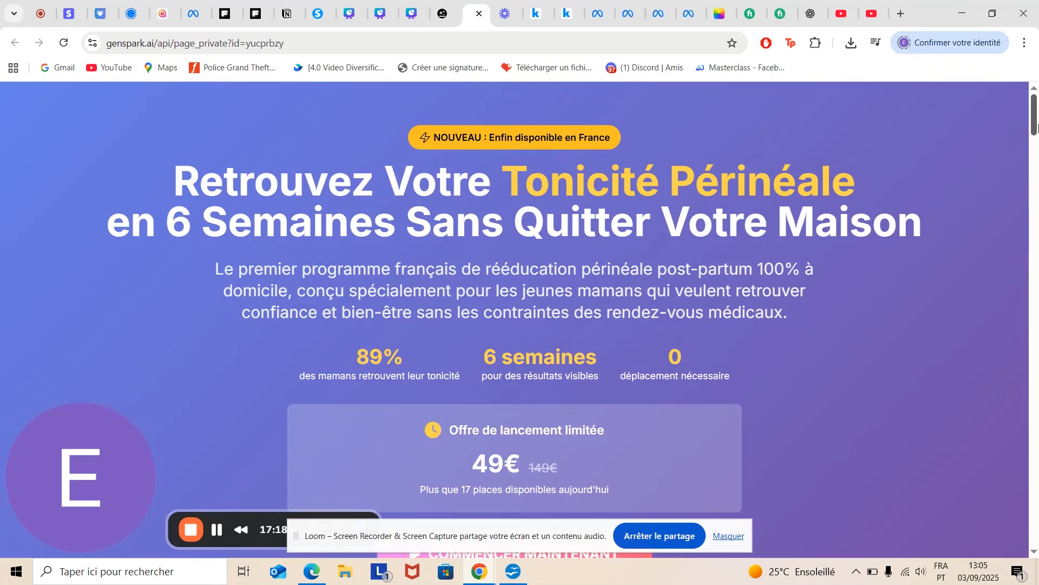
pyautogui.moveTo(1035, 126); pyautogui.dragTo(1029, 236)
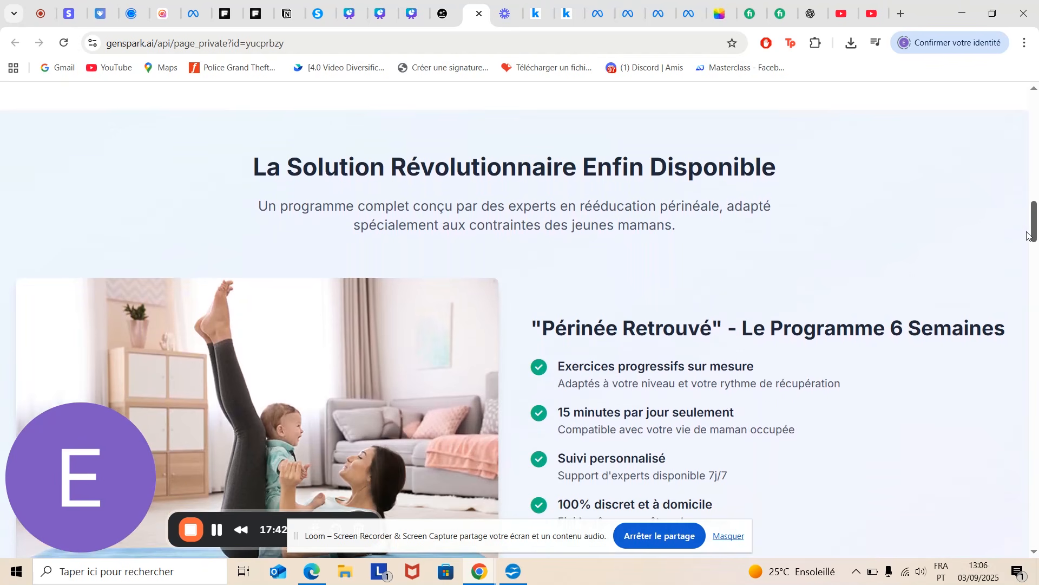
pyautogui.moveTo(1029, 236); pyautogui.dragTo(1036, 141)
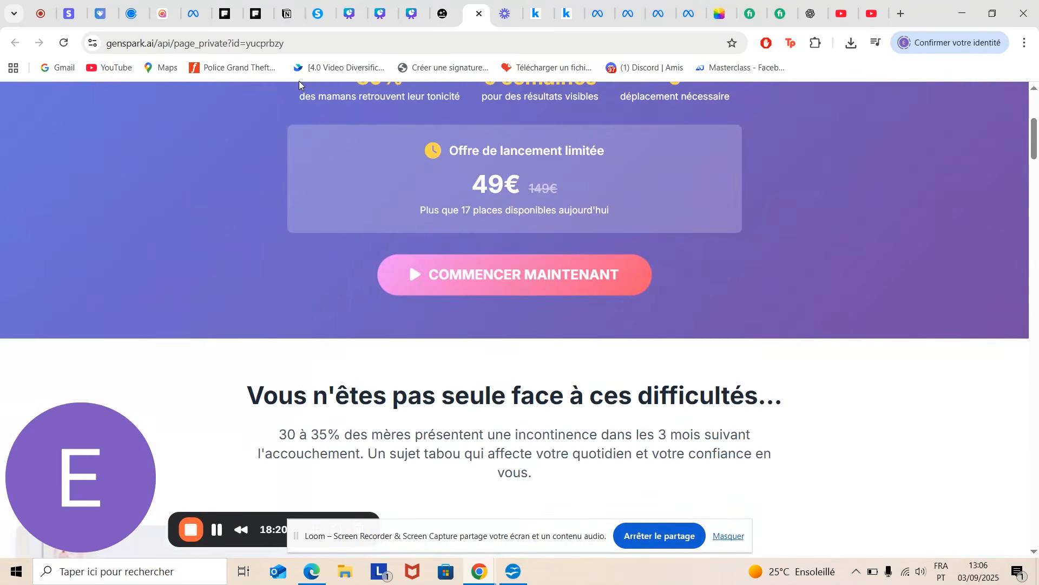
# - Switch to systeme.io and open the sales page settings of the "THEME - SALES FUNNEL KETO B" funnel
pyautogui.click(319, 13)
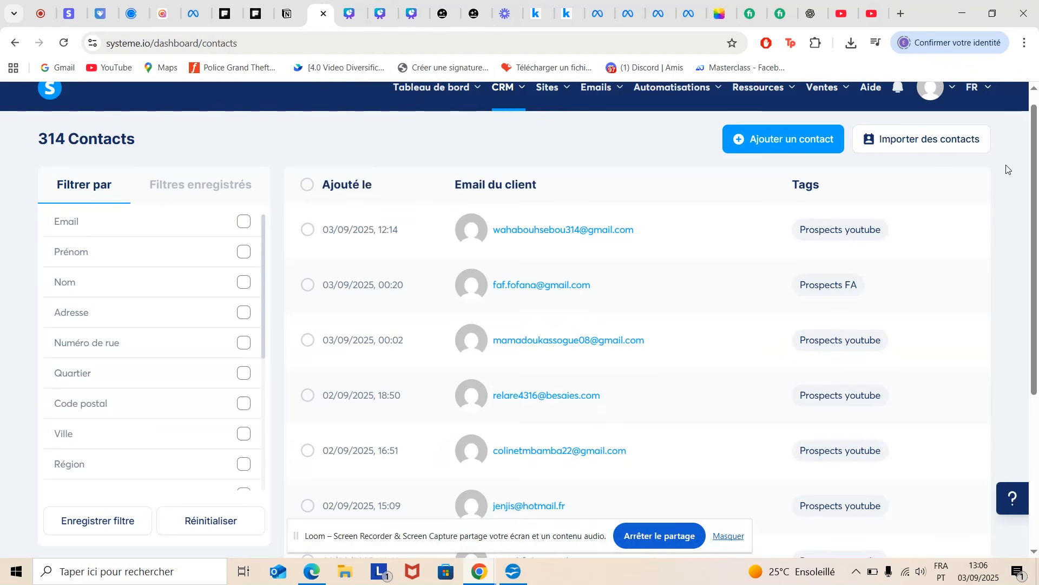
pyautogui.moveTo(1037, 163); pyautogui.dragTo(1038, 141)
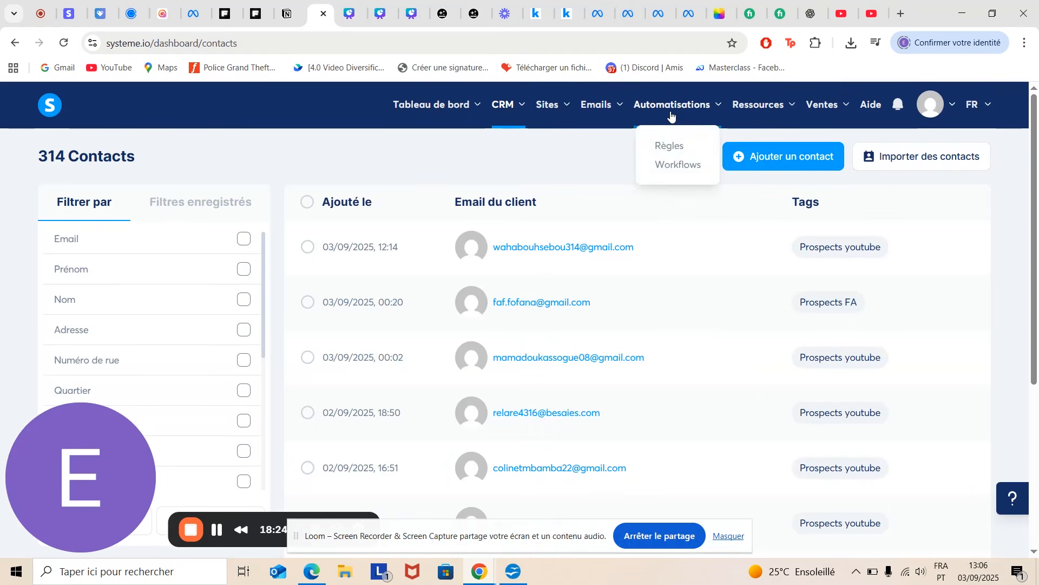
pyautogui.moveTo(607, 112)
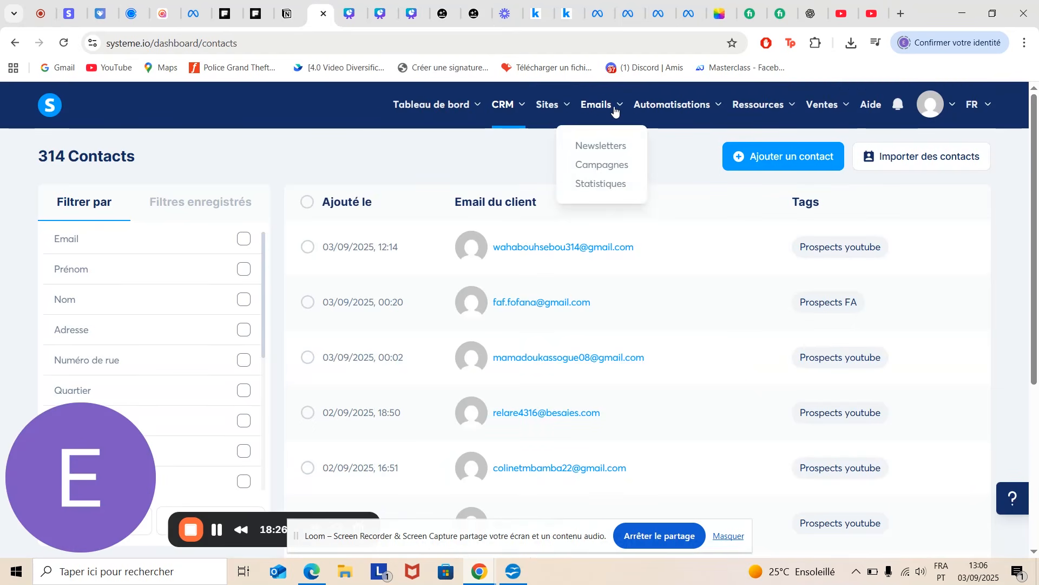
pyautogui.moveTo(556, 111)
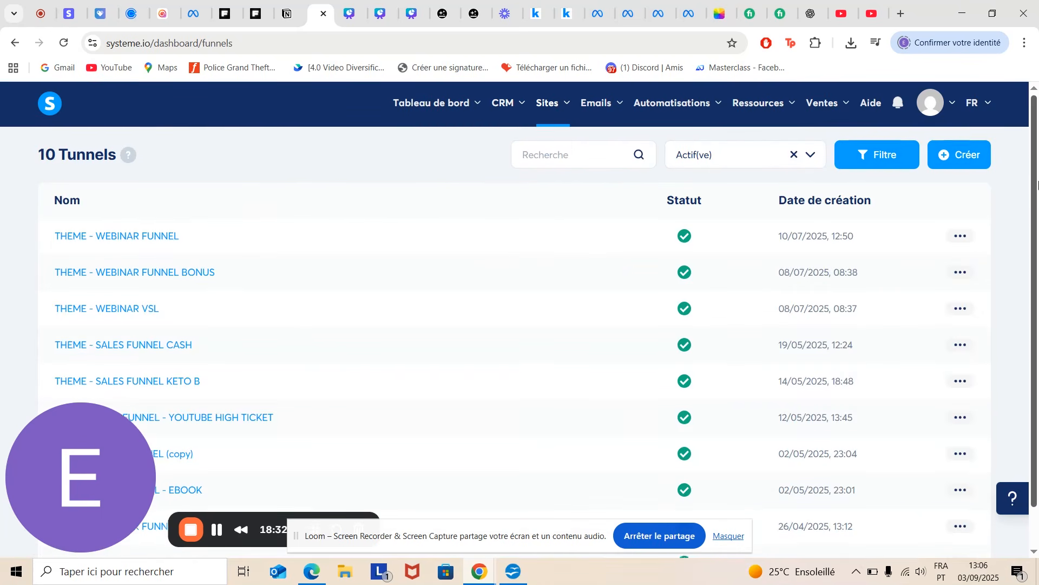
pyautogui.moveTo(1038, 183); pyautogui.dragTo(1034, 247)
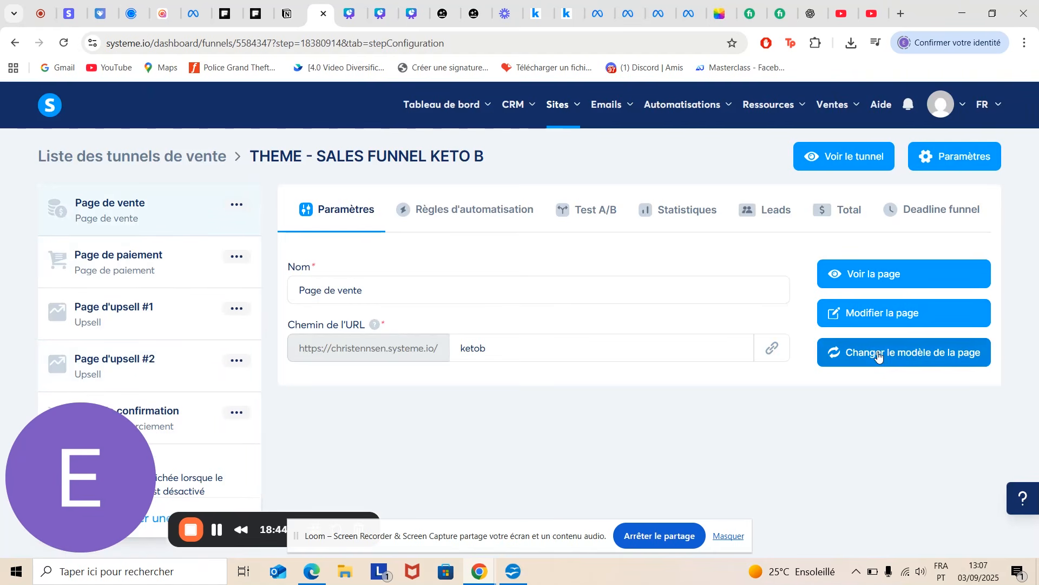
# - View the live Keto sales page and look through its sections as an example of a finished page
pyautogui.click(889, 273)
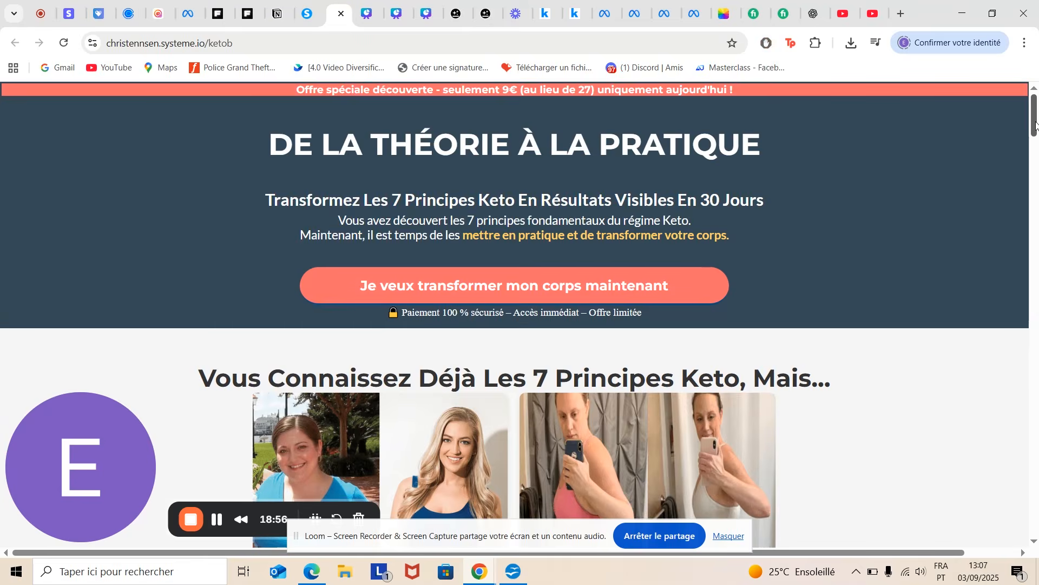
pyautogui.moveTo(1035, 124); pyautogui.dragTo(1036, 425)
pyautogui.moveTo(1037, 363); pyautogui.dragTo(1035, 145)
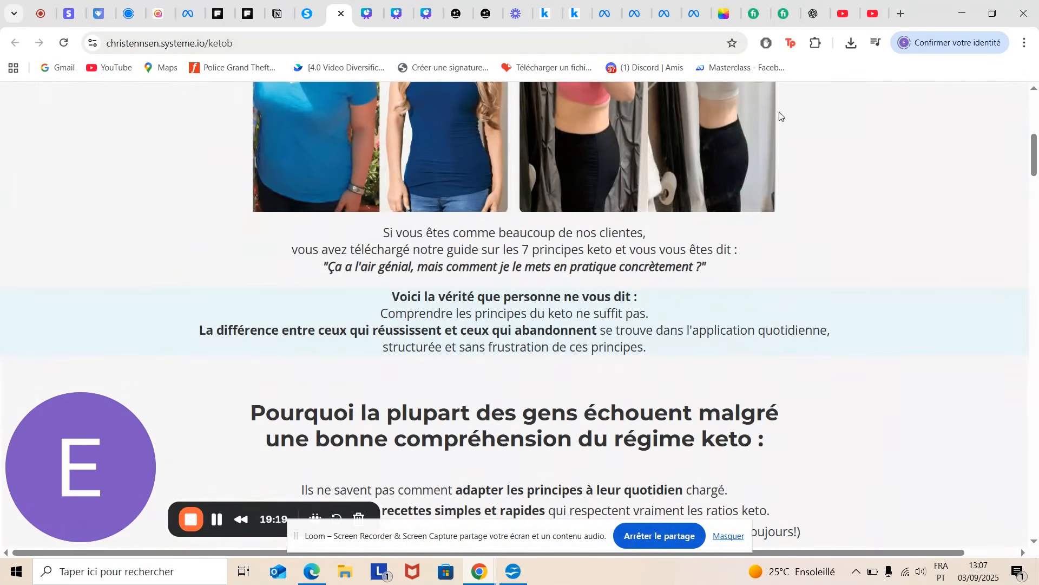
# - Close the Keto page and the full-size perineal rehabilitation page, and return to the Genspark sales page preview
pyautogui.click(341, 14)
pyautogui.click(430, 13)
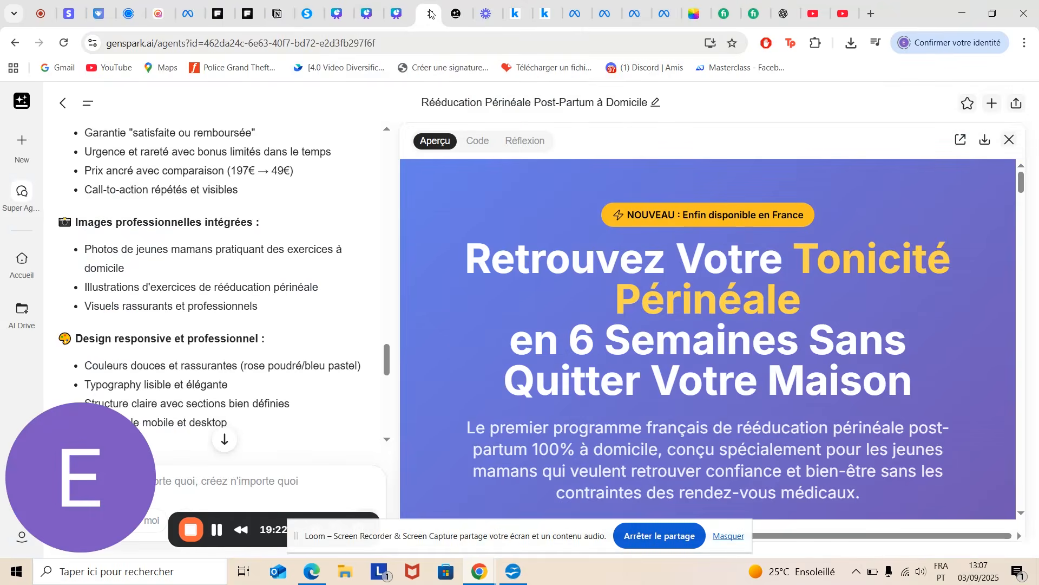
pyautogui.click(456, 12)
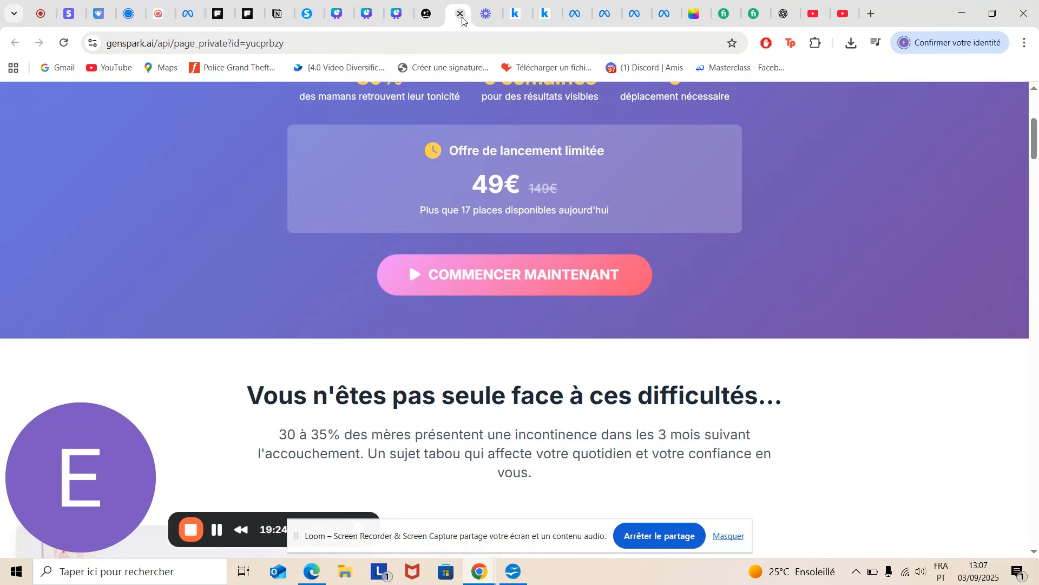
pyautogui.click(462, 16)
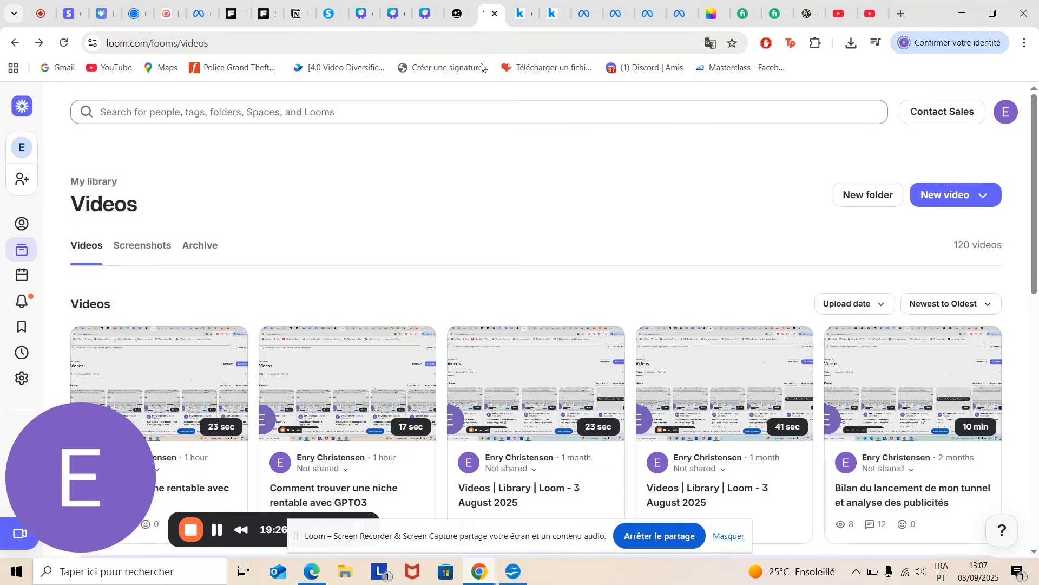
pyautogui.click(461, 16)
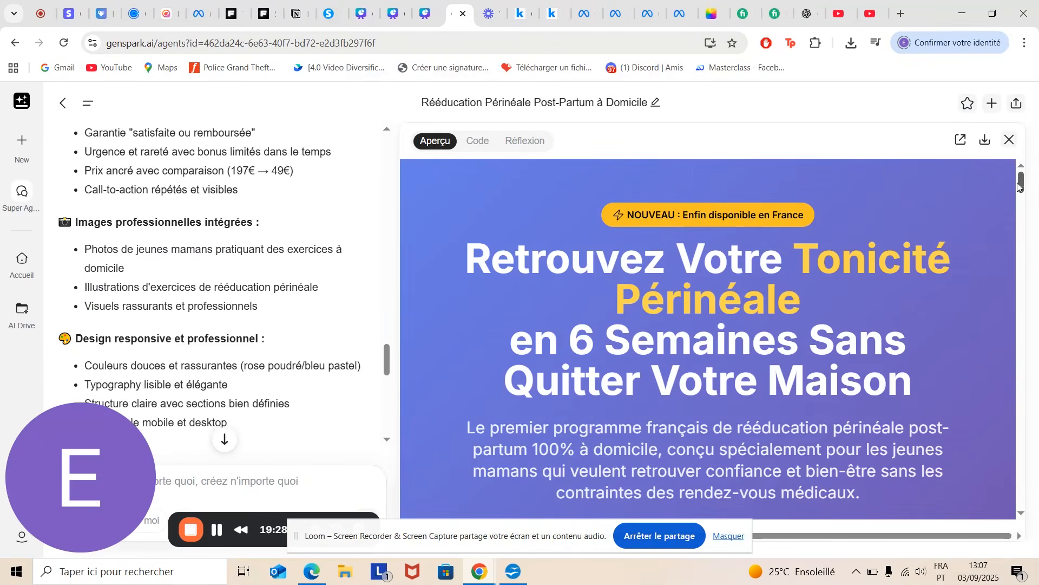